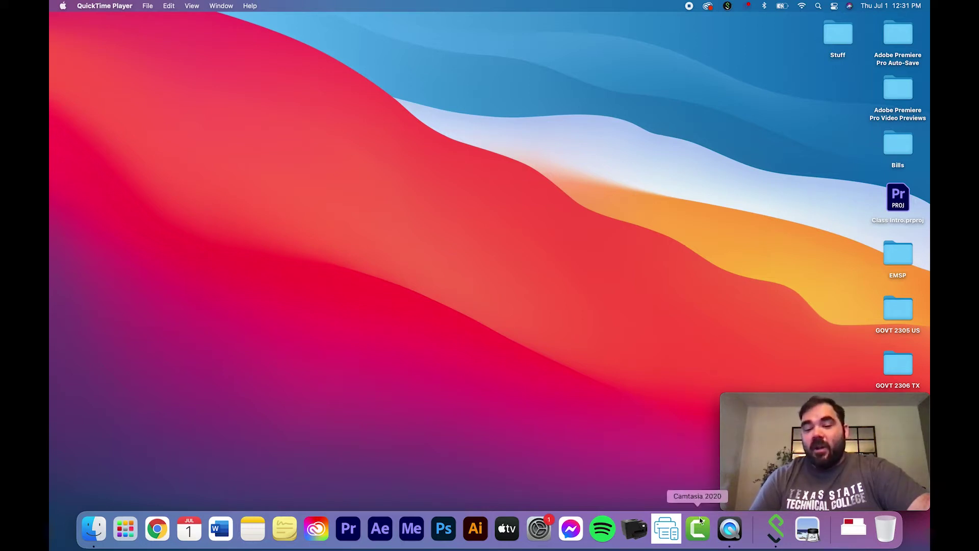
Launch Camtasia 2020 and open its recorder for a new recording
{"action": "left_click", "coordinate": [700, 525]}
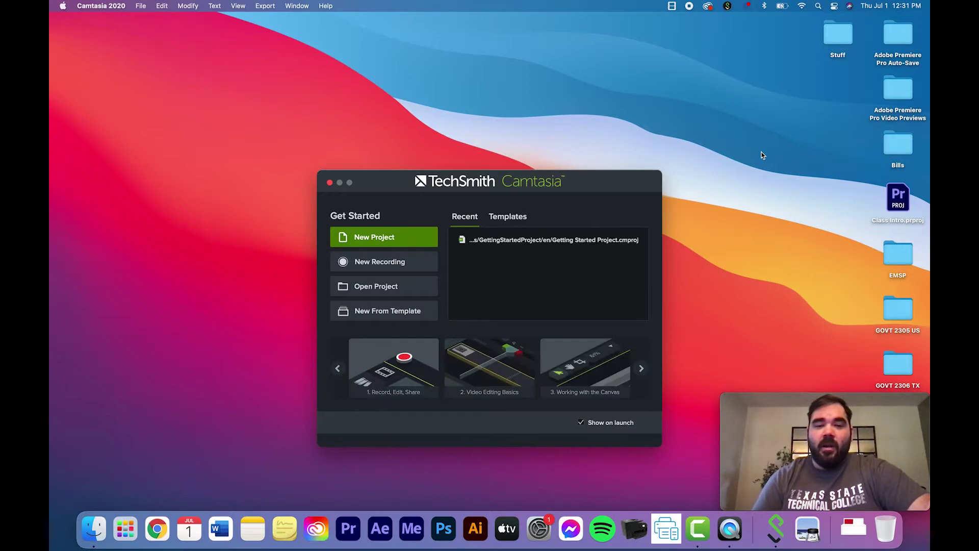
{"action": "left_click", "coordinate": [393, 269]}
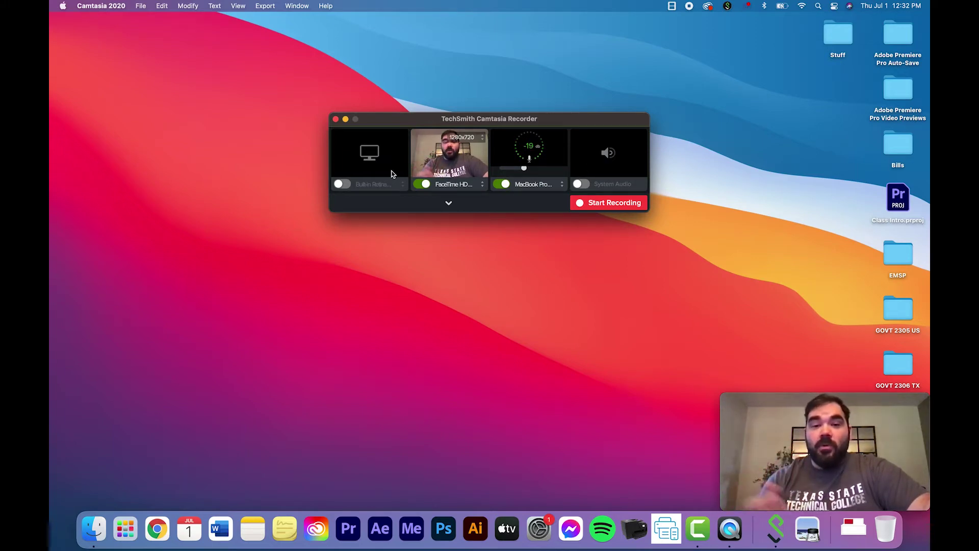
Try turning the recorder's screen capture source on and back off, keeping the webcam and microphone enabled
{"action": "left_click", "coordinate": [340, 184]}
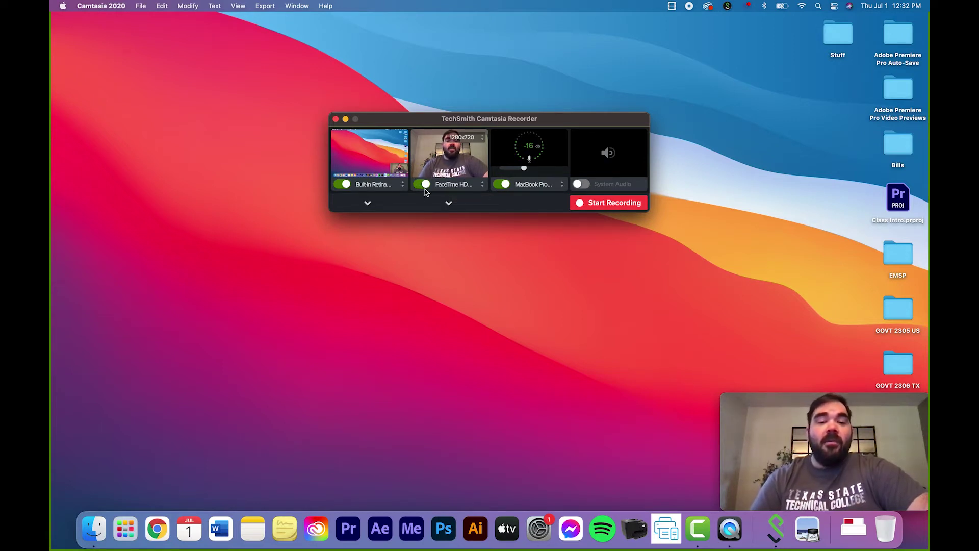
{"action": "left_click", "coordinate": [343, 184]}
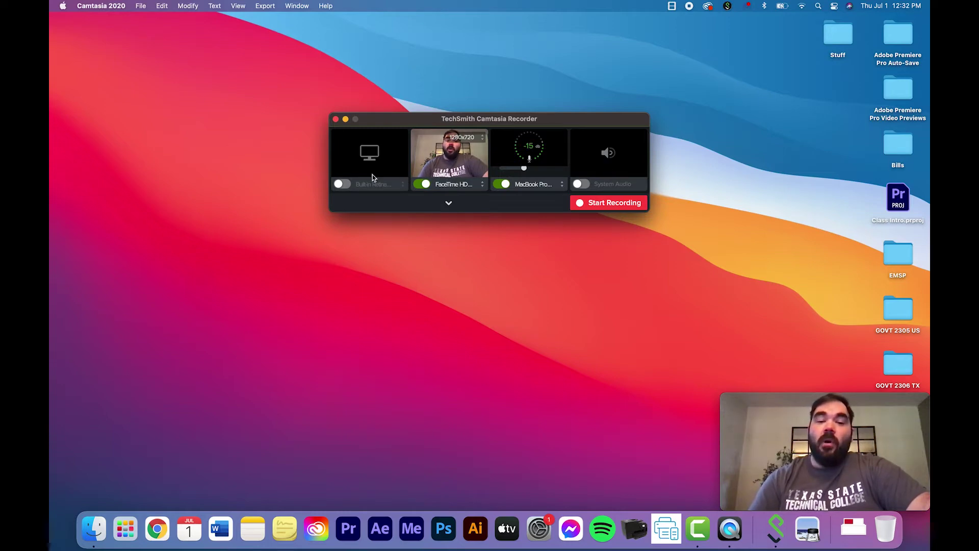
{"action": "left_click", "coordinate": [342, 185]}
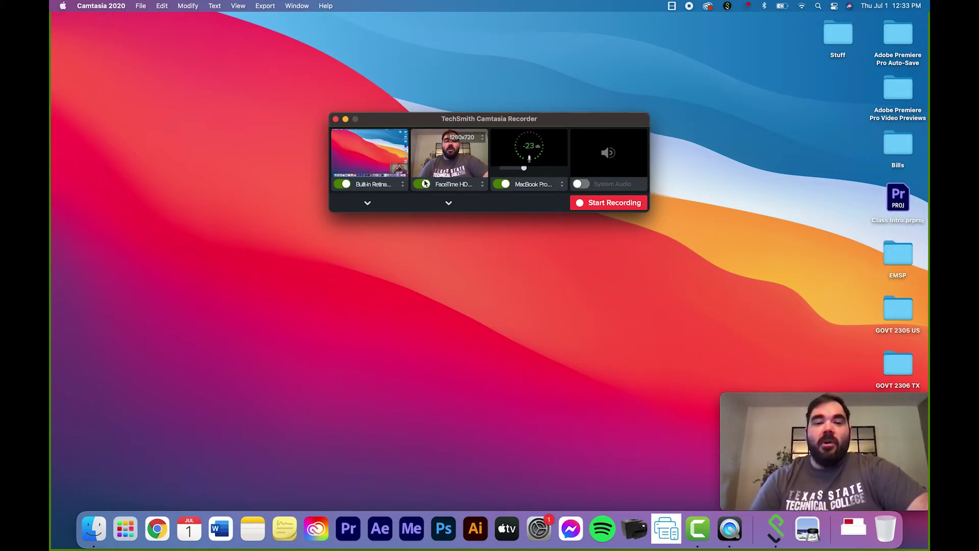
{"action": "left_click", "coordinate": [345, 184]}
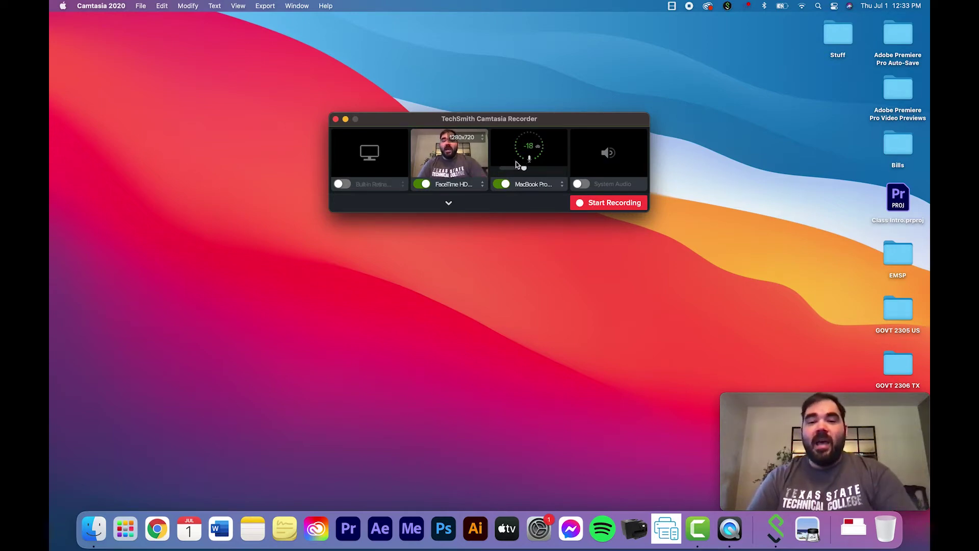
Record a clip from the webcam and microphone, showing the enlarged webcam preview while recording, and stop the recording
{"action": "left_click", "coordinate": [586, 204]}
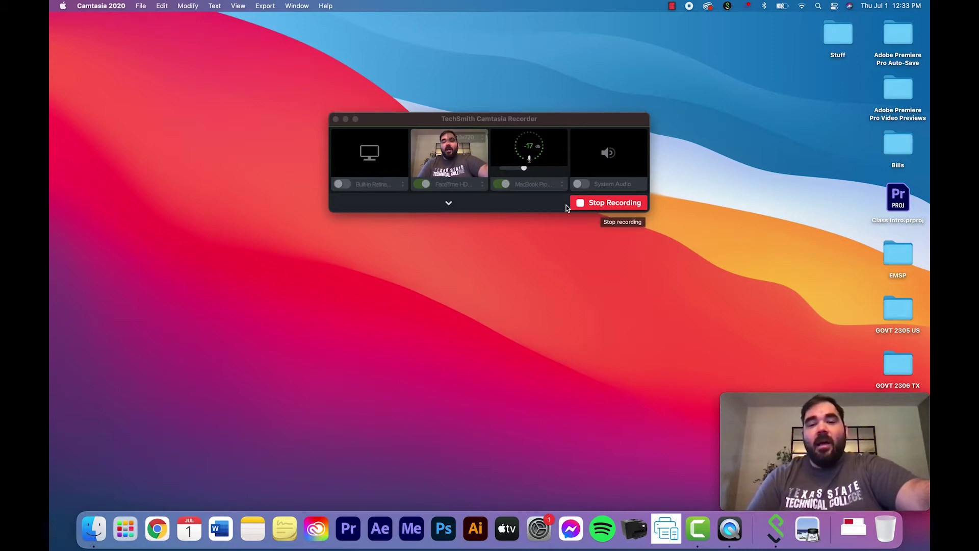
{"action": "left_click", "coordinate": [448, 203]}
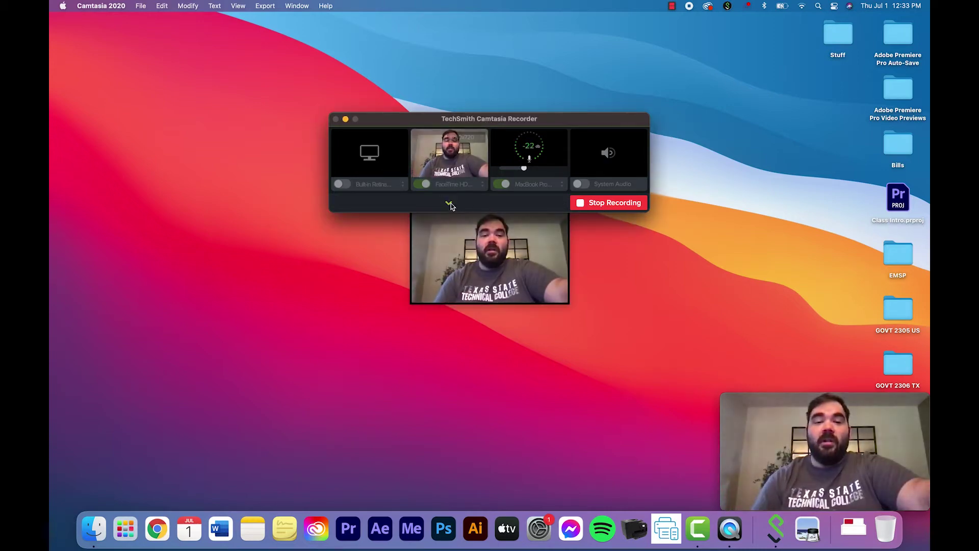
{"action": "left_click", "coordinate": [622, 208]}
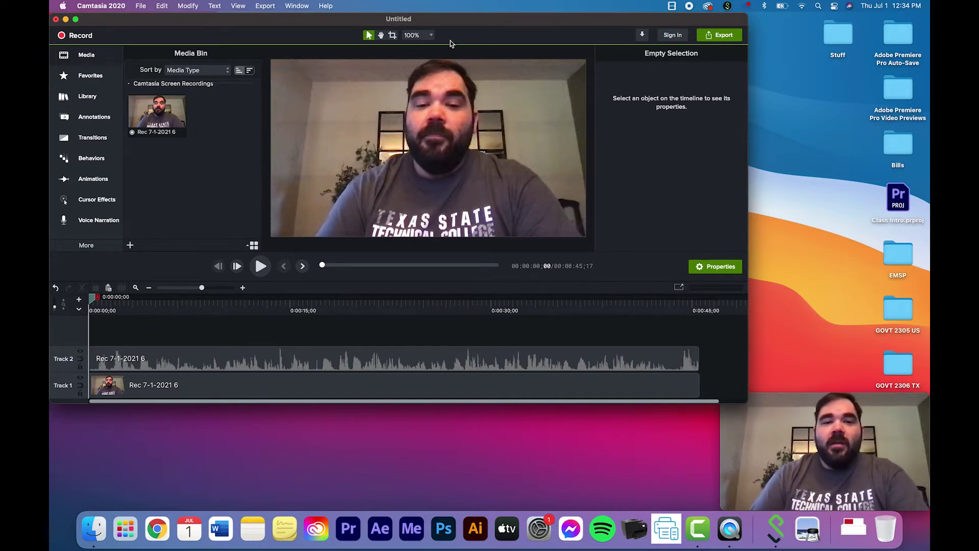
{"action": "left_click_drag", "start_coordinate": [137, 310], "coordinate": [84, 278]}
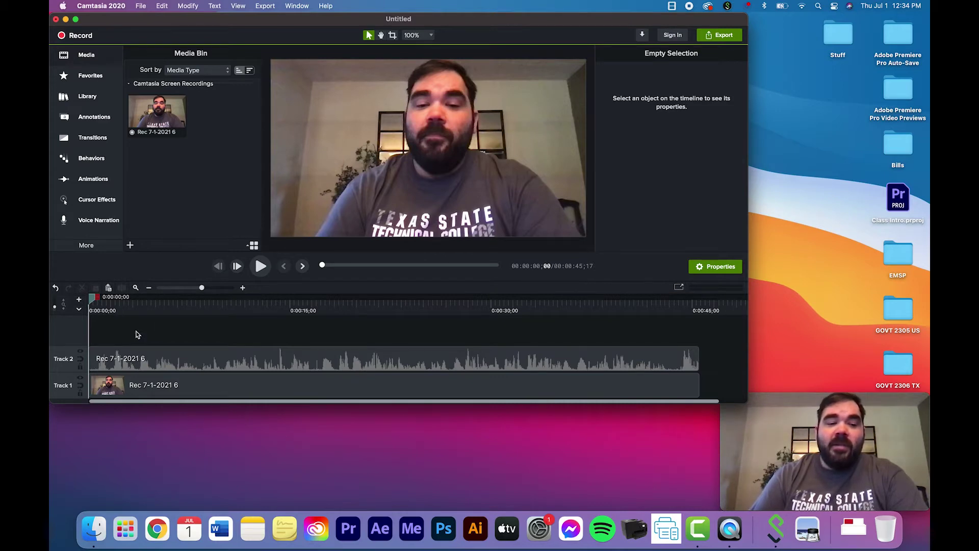
{"action": "left_click_drag", "start_coordinate": [140, 394], "coordinate": [139, 364]}
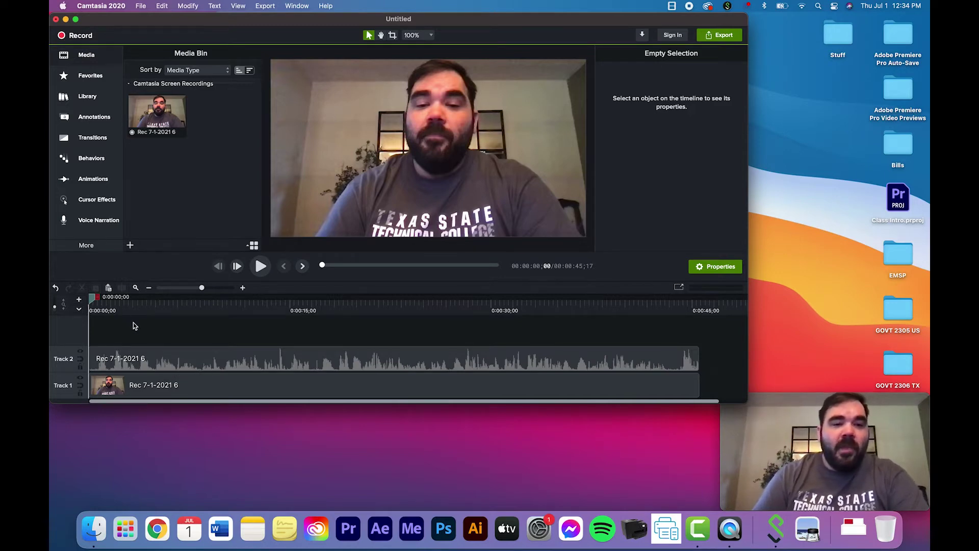
{"action": "left_click", "coordinate": [92, 300]}
{"action": "left_click_drag", "start_coordinate": [93, 303], "coordinate": [51, 253]}
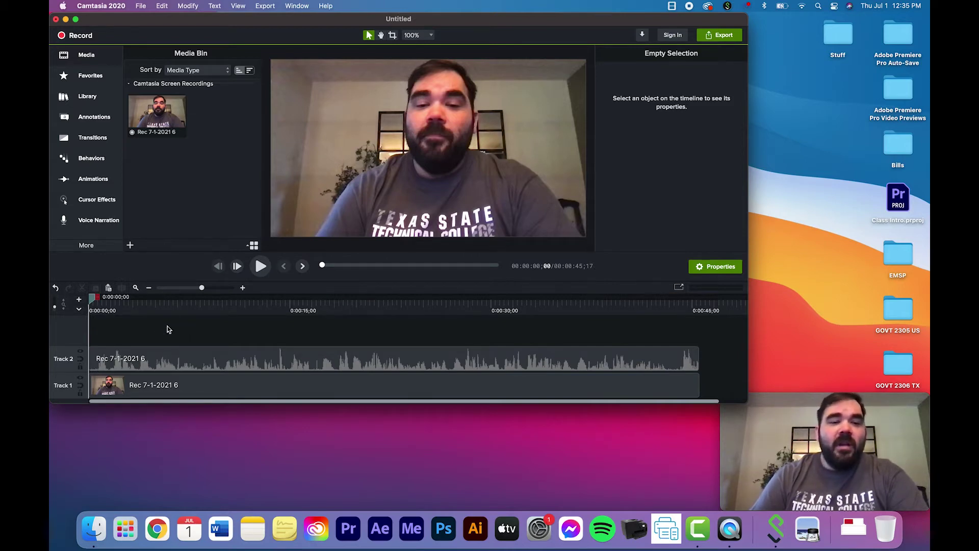
Trim about 18 frames off the start of the audio and video clips and move both back to the timeline's beginning
{"action": "left_click", "coordinate": [93, 359]}
{"action": "left_click_drag", "start_coordinate": [93, 359], "coordinate": [101, 360]}
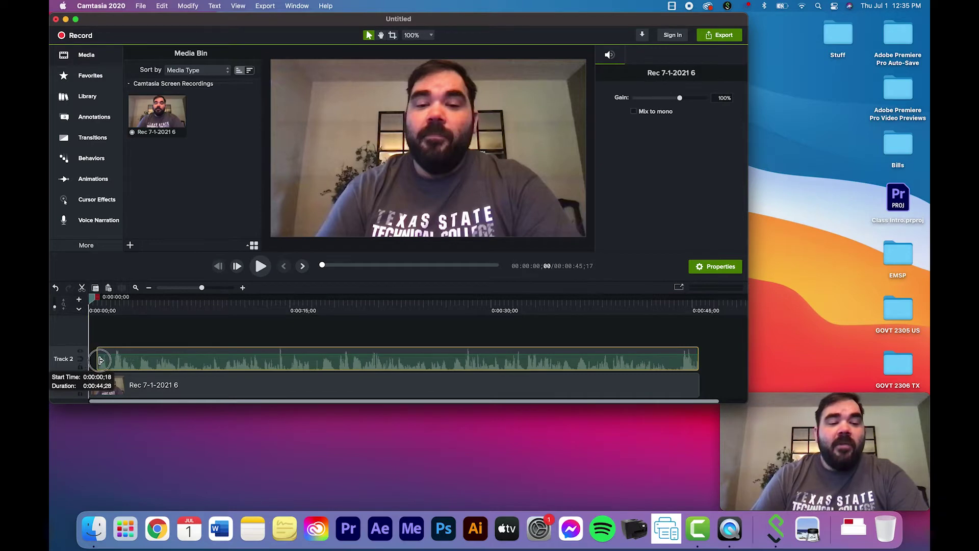
{"action": "left_click", "coordinate": [92, 381]}
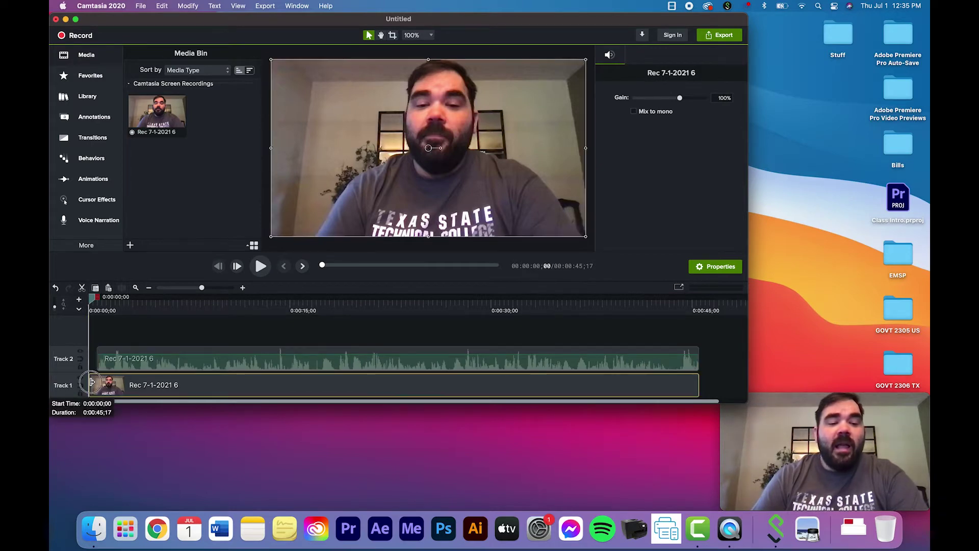
{"action": "left_click_drag", "start_coordinate": [92, 382], "coordinate": [99, 386]}
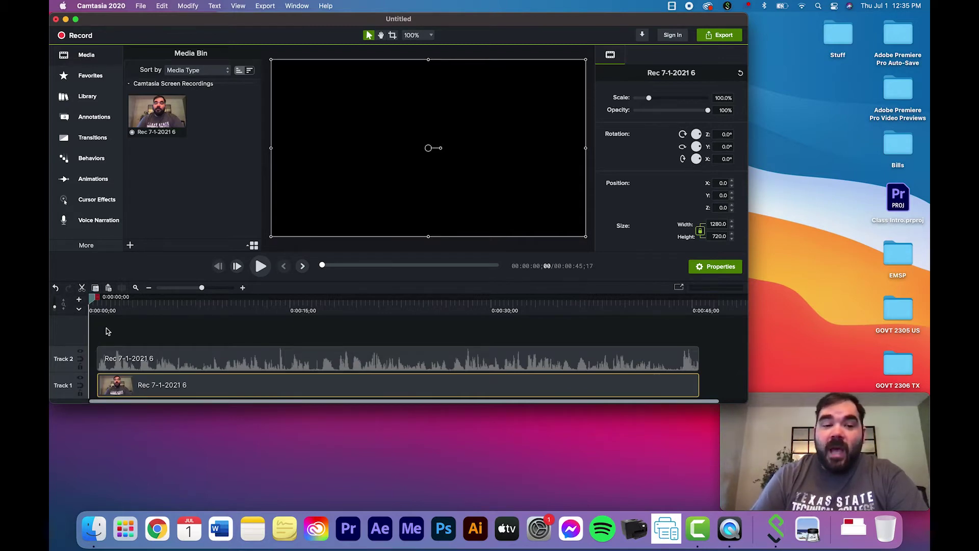
{"action": "left_click_drag", "start_coordinate": [106, 329], "coordinate": [126, 372]}
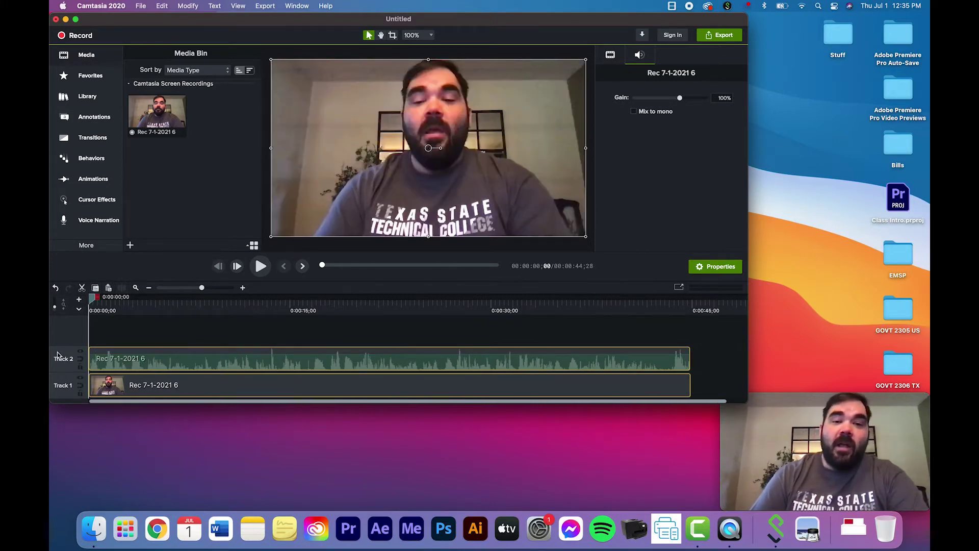
{"action": "left_click", "coordinate": [171, 333]}
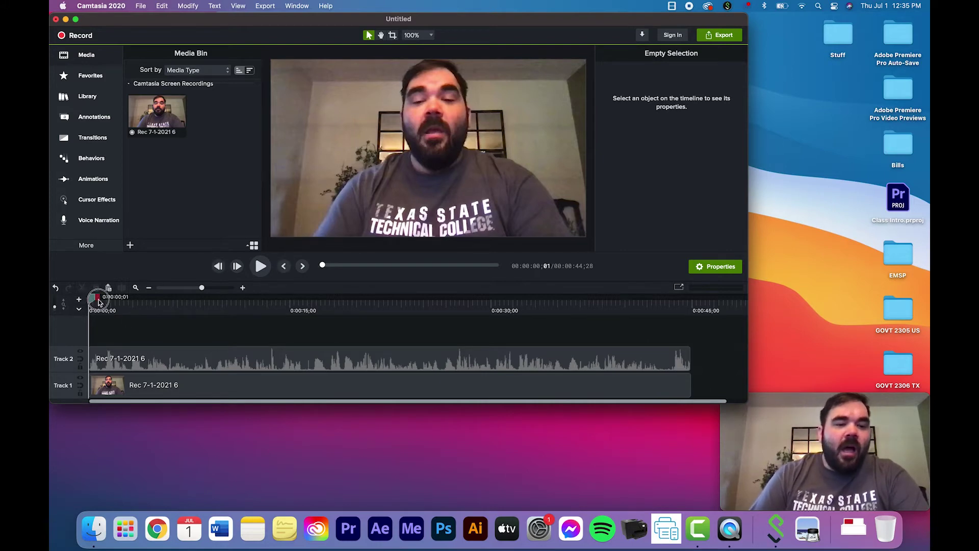
Move the playhead to about 0:00:01;28 and trim the ends of both clips to about 0:00:43;01
{"action": "left_click_drag", "start_coordinate": [93, 298], "coordinate": [134, 300]}
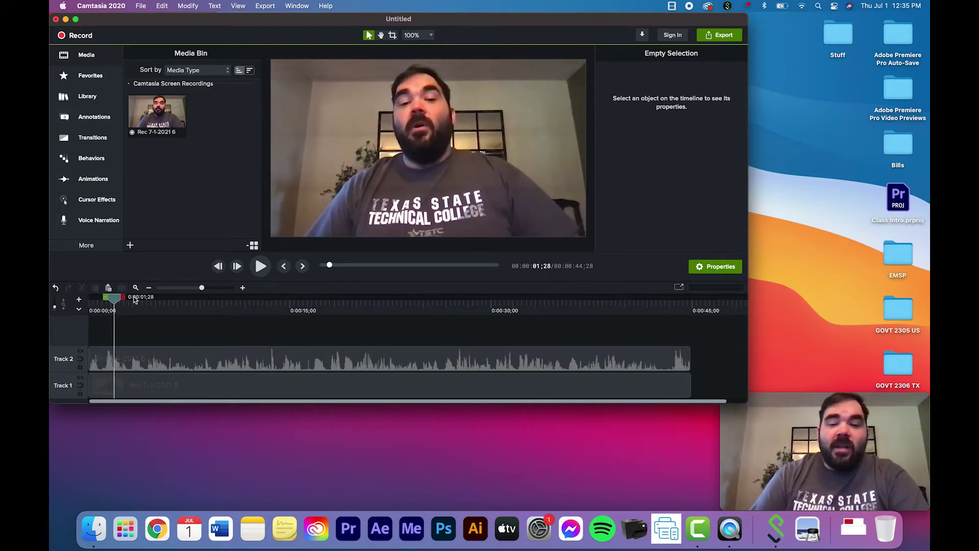
{"action": "left_click", "coordinate": [686, 393]}
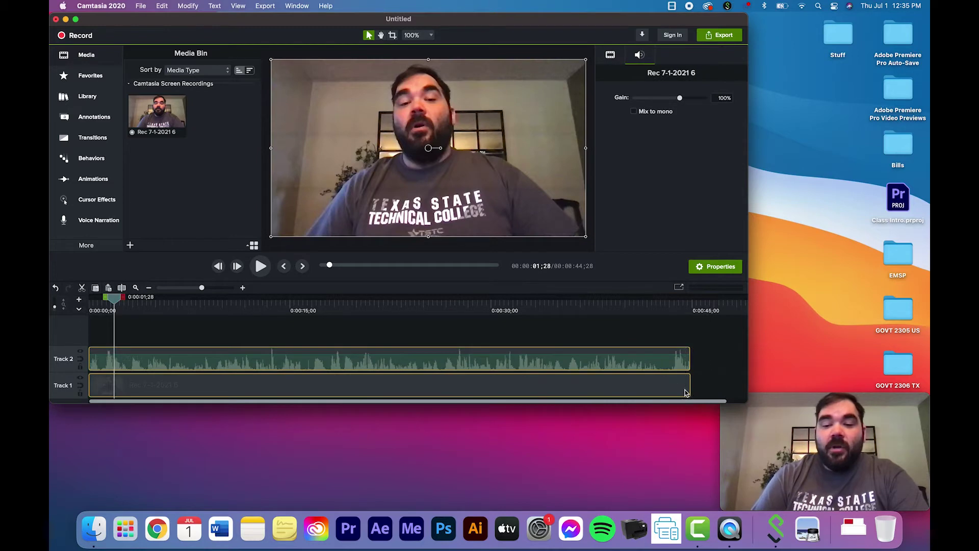
{"action": "left_click_drag", "start_coordinate": [687, 376], "coordinate": [662, 381]}
{"action": "left_click", "coordinate": [691, 384]}
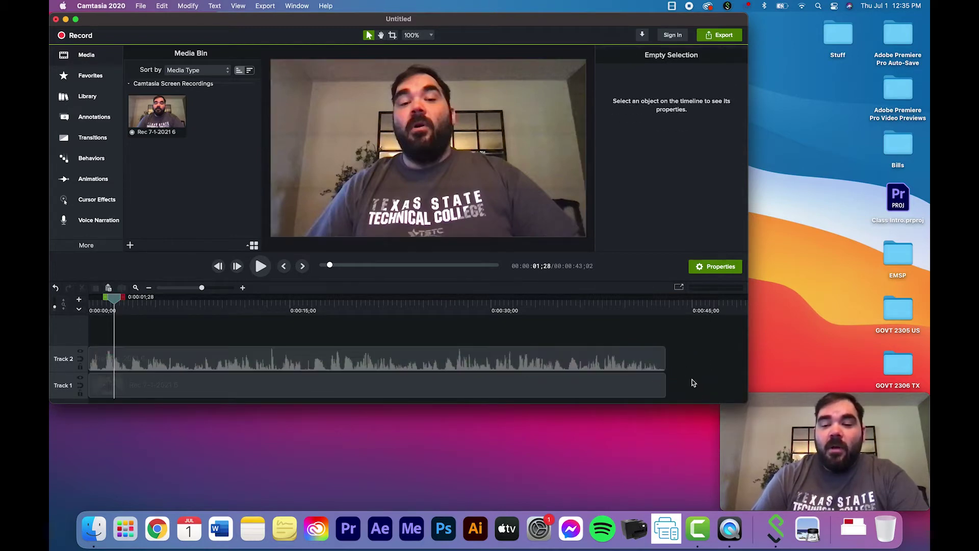
{"action": "left_click_drag", "start_coordinate": [665, 385], "coordinate": [661, 363]}
{"action": "left_click", "coordinate": [678, 361]}
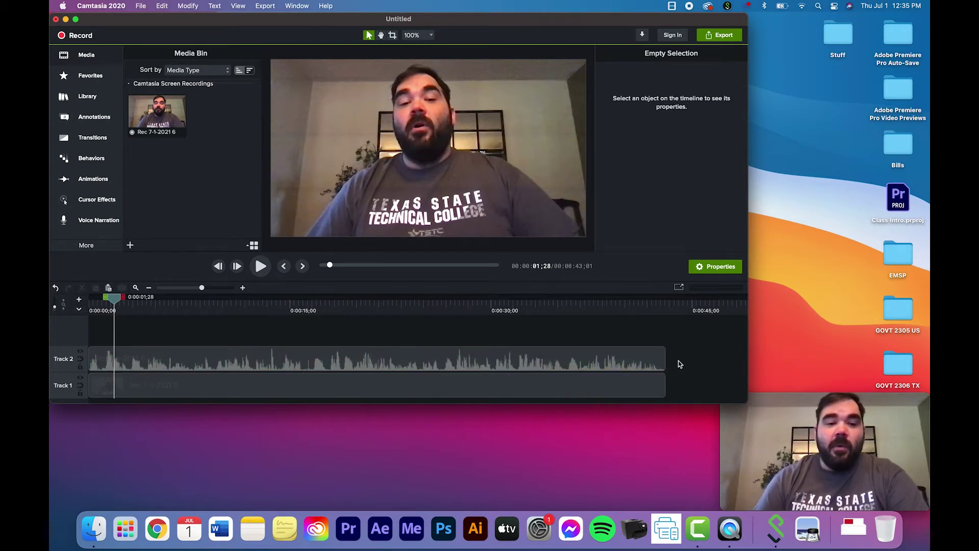
Try a gain of 70% on the audio clip on Track 2 and return it to 100%
{"action": "left_click", "coordinate": [418, 364]}
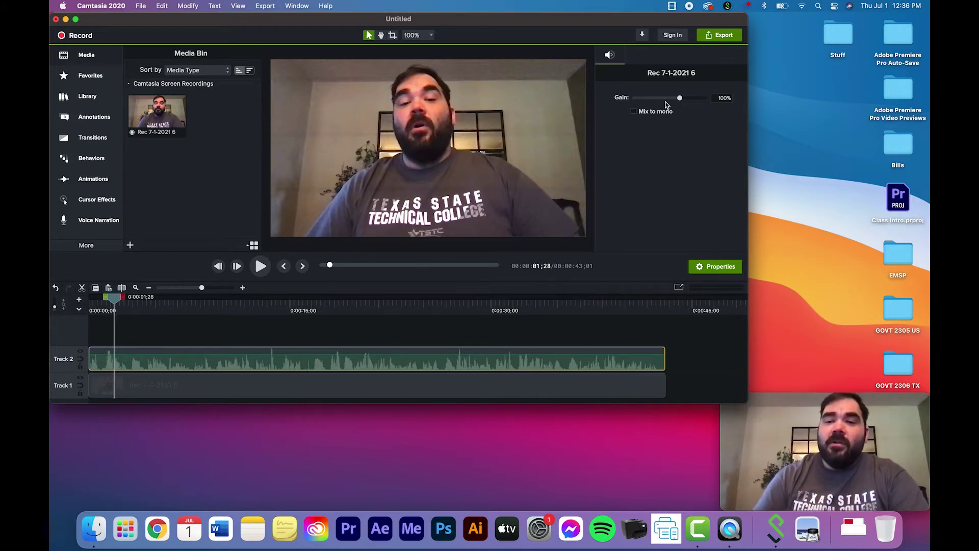
{"action": "left_click_drag", "start_coordinate": [680, 98], "coordinate": [672, 100]}
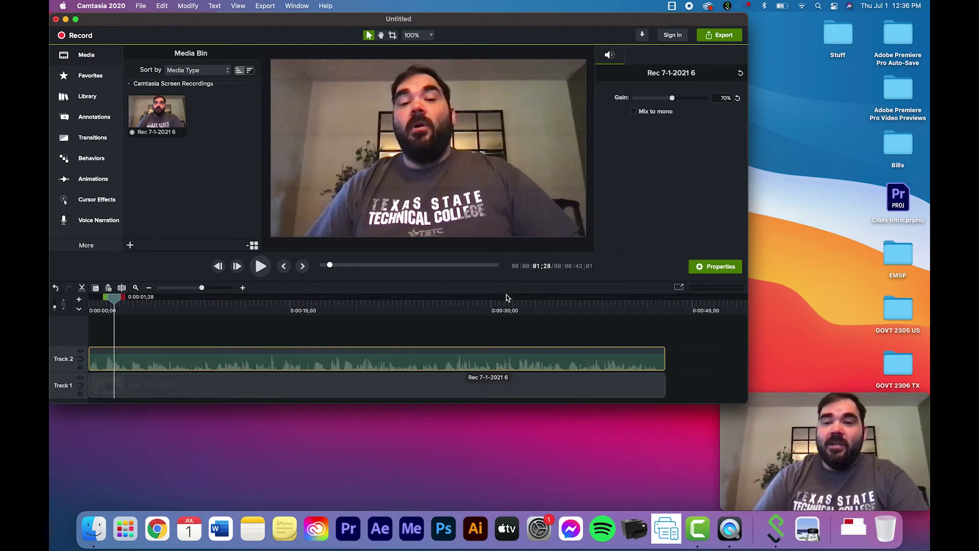
{"action": "left_click_drag", "start_coordinate": [673, 99], "coordinate": [682, 101]}
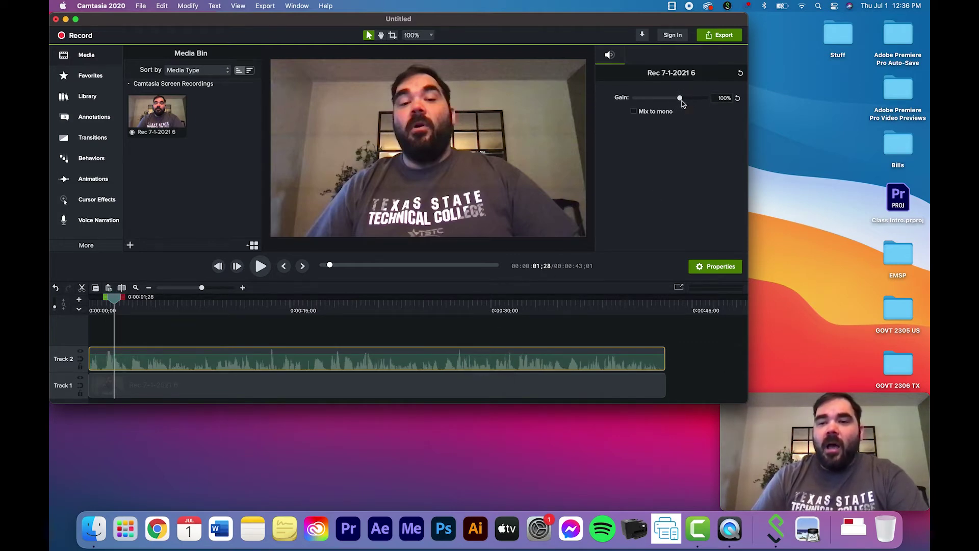
Try enlarging the video clip on Track 1 to about 132% and set its scale back to 100%
{"action": "left_click", "coordinate": [557, 385]}
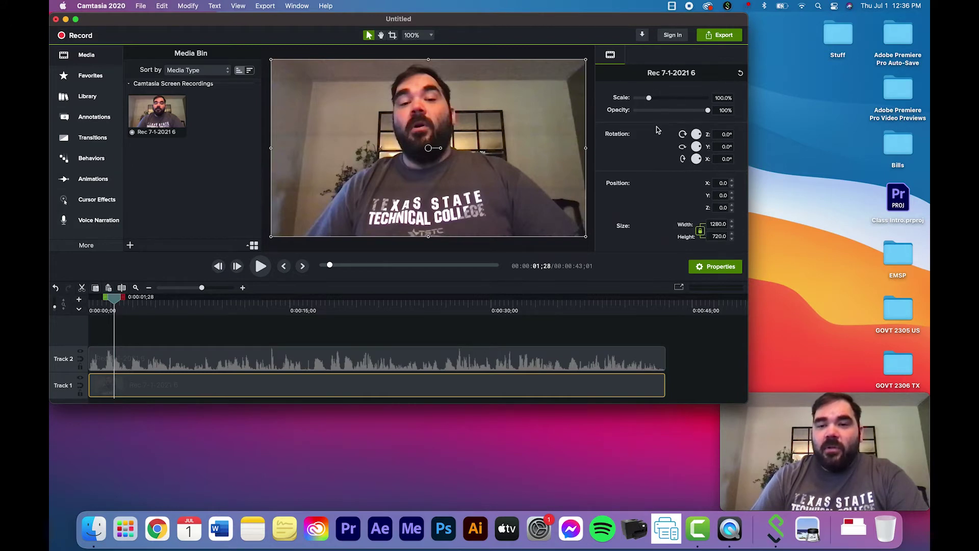
{"action": "left_click_drag", "start_coordinate": [649, 99], "coordinate": [655, 103]}
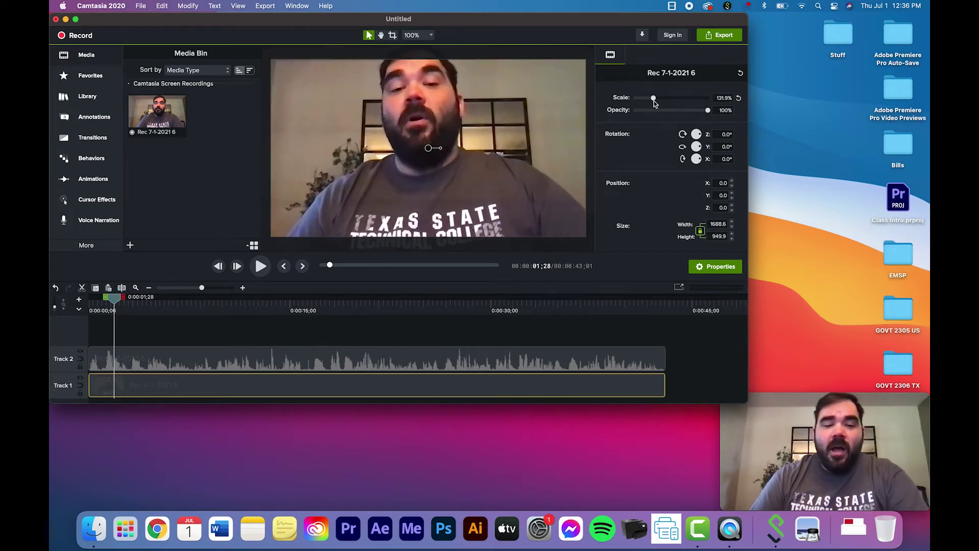
{"action": "left_click", "coordinate": [727, 97]}
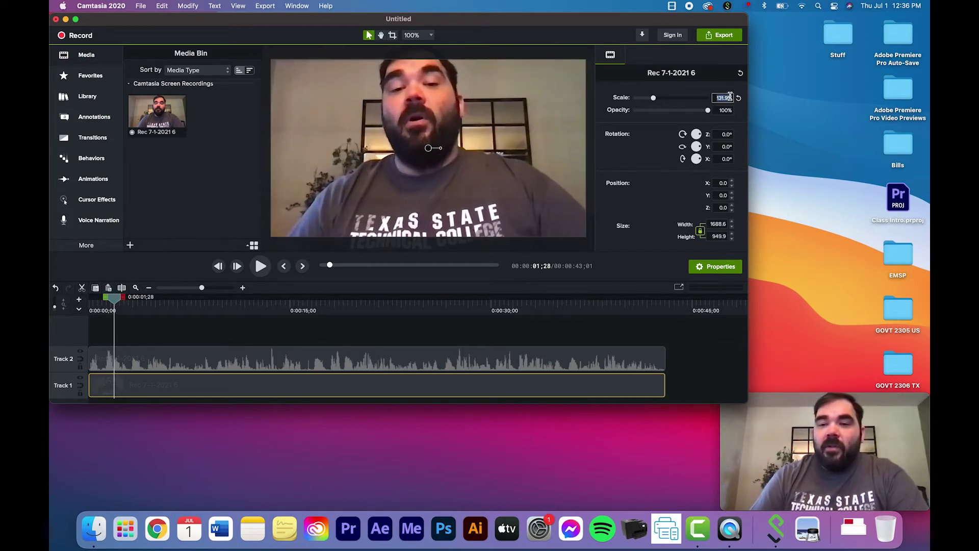
{"action": "key", "text": "BackSpace"}
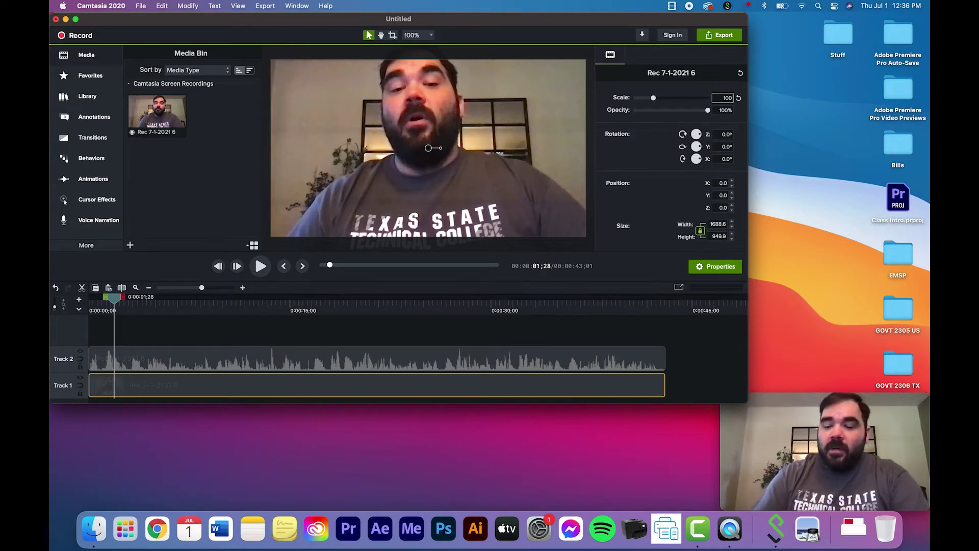
{"action": "type", "text": "100"}
{"action": "key", "text": "Return"}
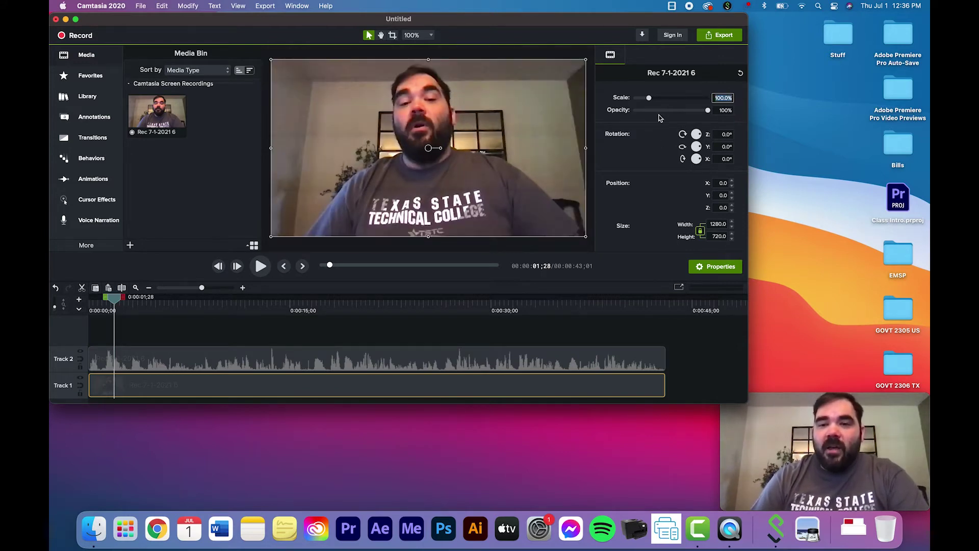
Try the video clip's opacity and Z rotation, leaving opacity at 100% and resetting the rotation to 0°
{"action": "left_click_drag", "start_coordinate": [708, 111], "coordinate": [741, 116]}
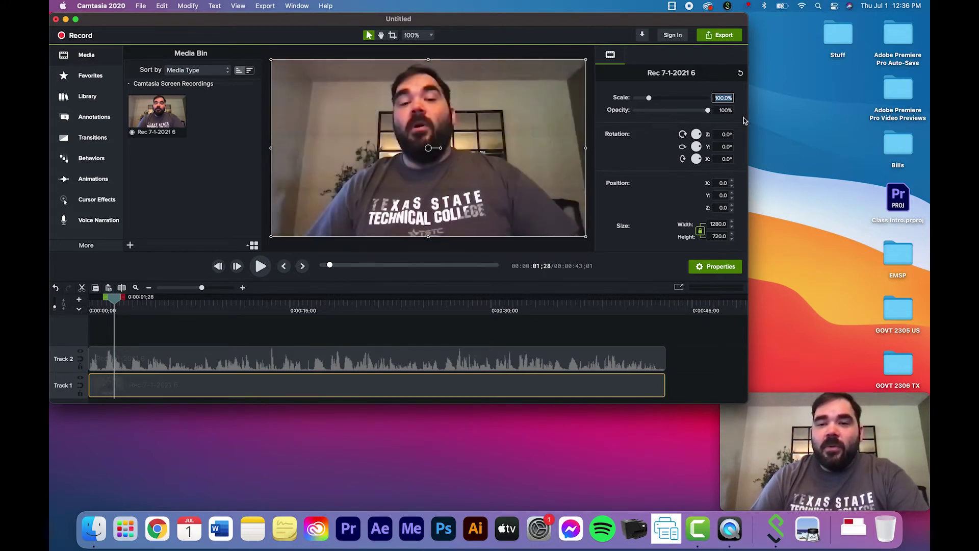
{"action": "left_click_drag", "start_coordinate": [696, 134], "coordinate": [692, 134]}
{"action": "left_click", "coordinate": [719, 131]}
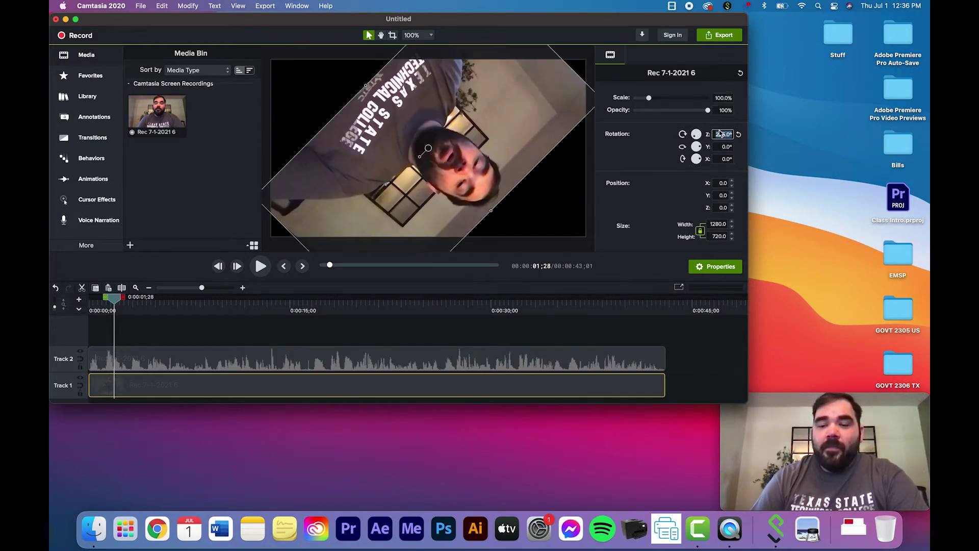
{"action": "type", "text": "0"}
{"action": "key", "text": "Return"}
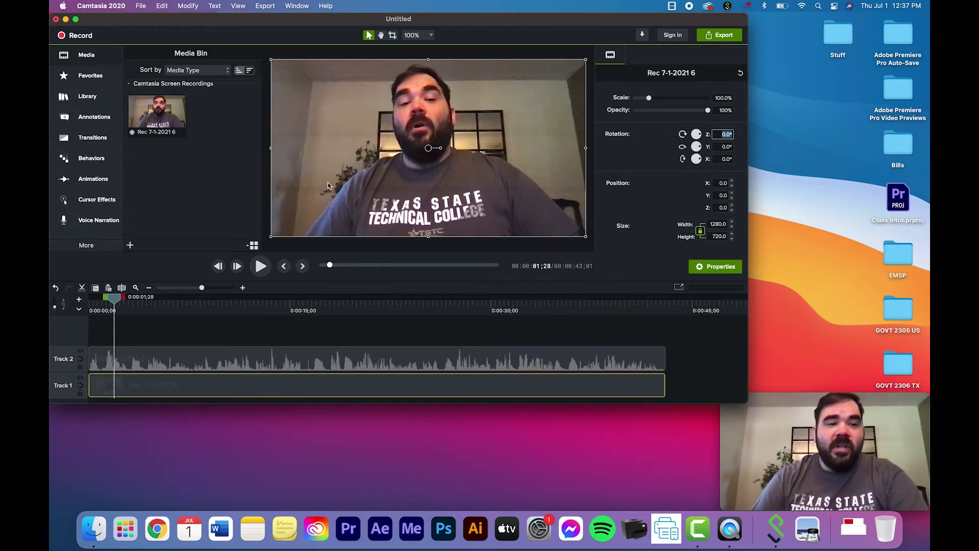
{"action": "left_click", "coordinate": [192, 330]}
{"action": "left_click", "coordinate": [202, 380]}
{"action": "left_click", "coordinate": [203, 363]}
{"action": "left_click", "coordinate": [199, 333]}
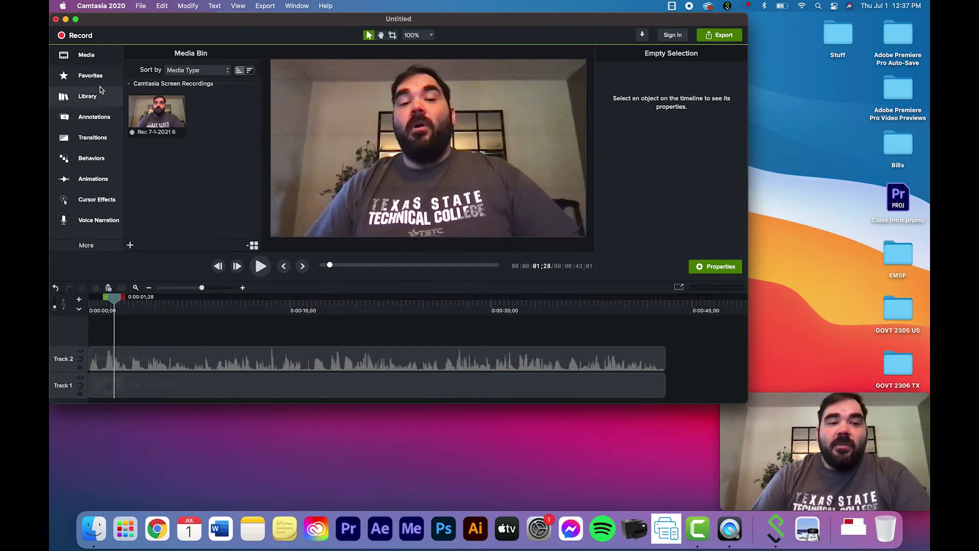
Add the red speech bubble callout from the Basic annotations on a new track above the clips, starting at the playhead
{"action": "left_click", "coordinate": [94, 118]}
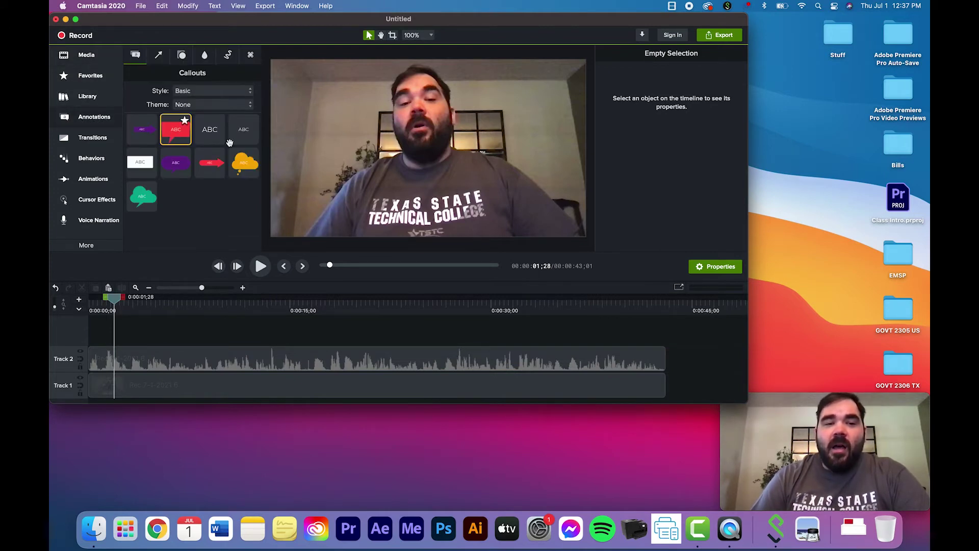
{"action": "left_click_drag", "start_coordinate": [176, 132], "coordinate": [122, 329]}
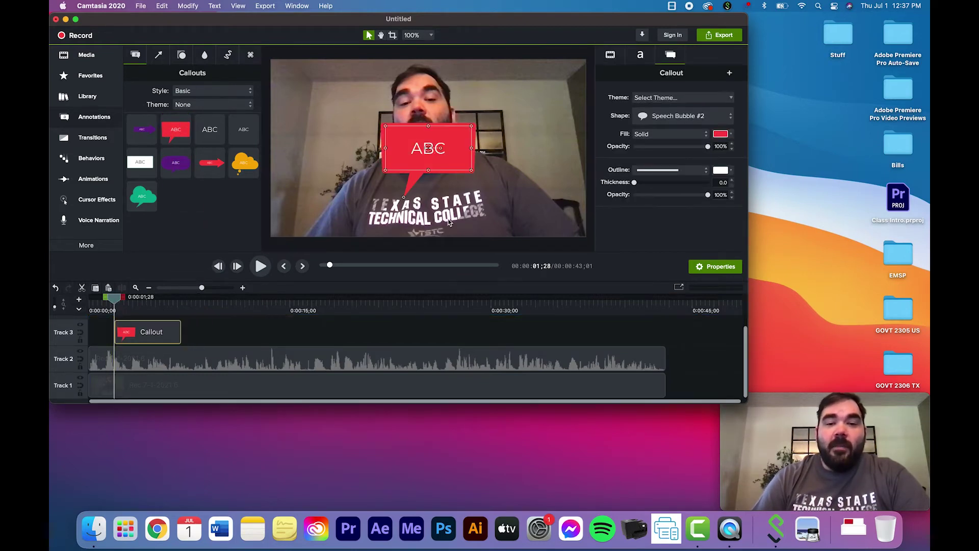
Move the speech bubble callout to the open area beside the man's head and replace its text with "Text Bubble"
{"action": "left_click_drag", "start_coordinate": [450, 148], "coordinate": [522, 116]}
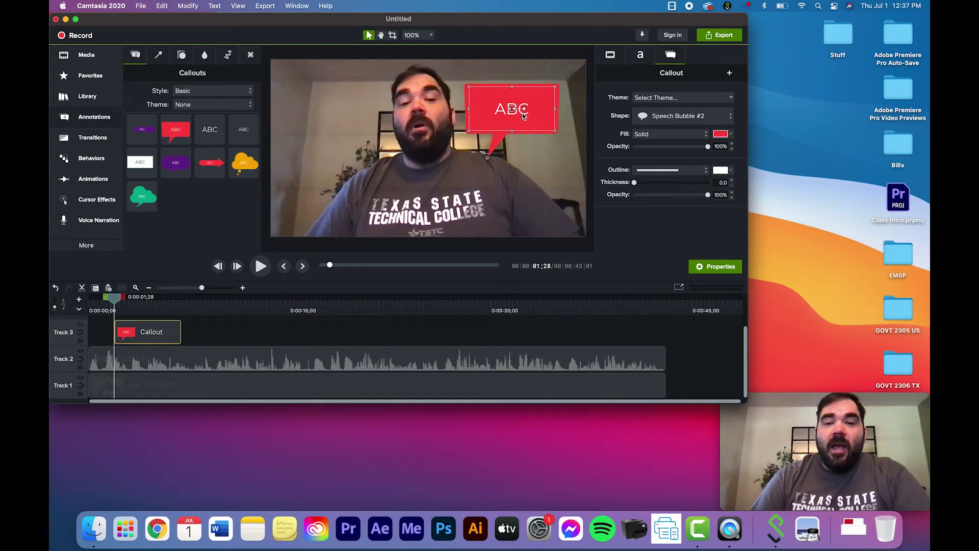
{"action": "left_click_drag", "start_coordinate": [488, 127], "coordinate": [468, 125]}
{"action": "left_click", "coordinate": [639, 55]}
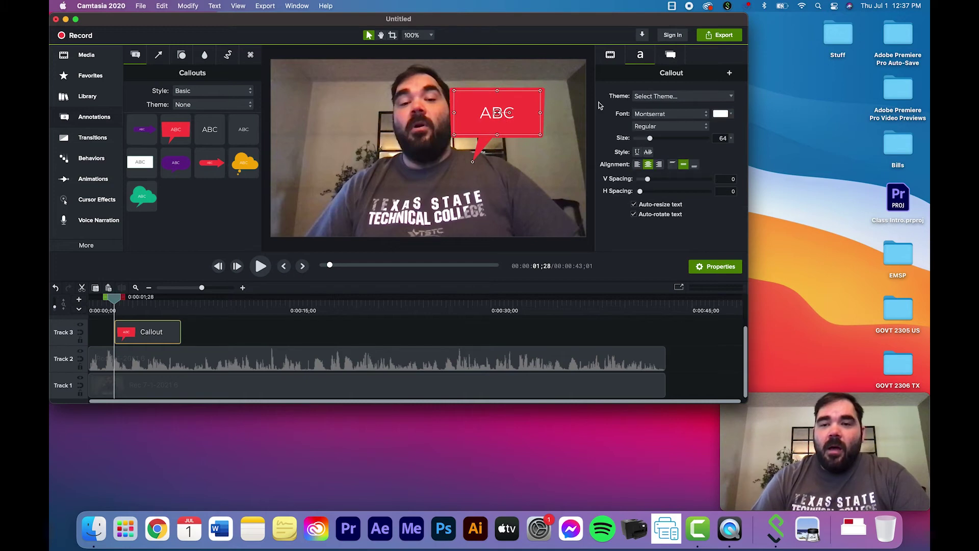
{"action": "double_click", "coordinate": [489, 116]}
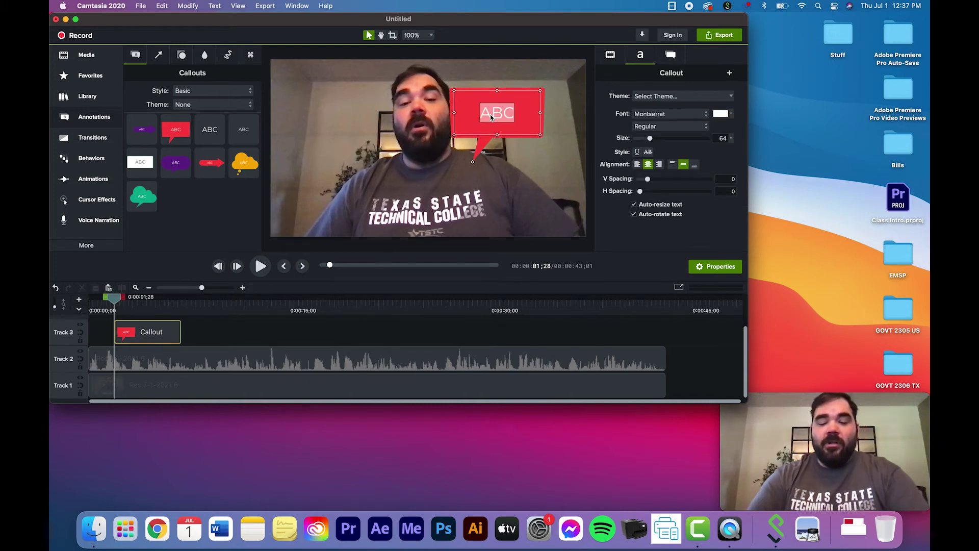
{"action": "type", "text": "And"}
{"action": "key", "text": "BackSpace"}
{"action": "key", "text": "BackSpace"}
{"action": "key", "text": "BackSpace"}
{"action": "type", "text": "Text Bubble"}
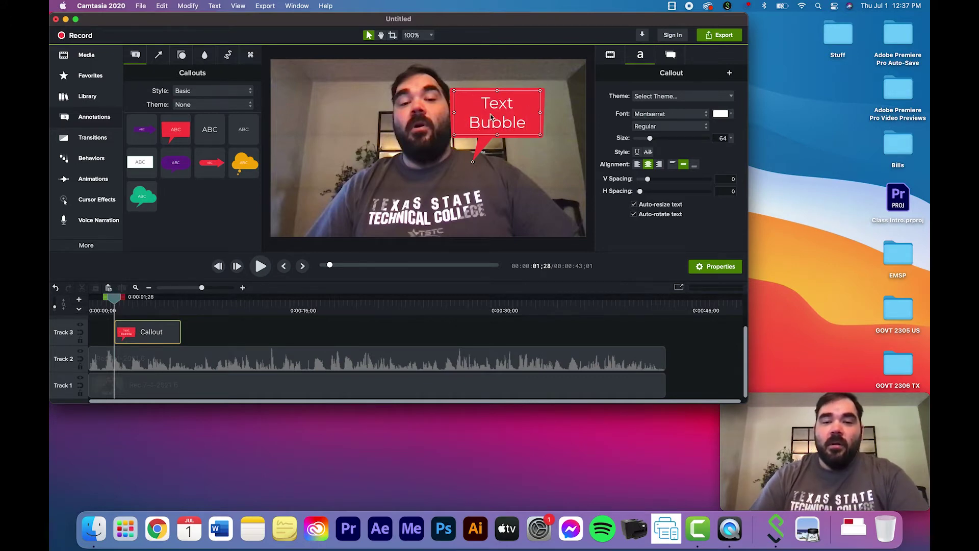
Try the Al Tarikh font on the speech bubble callout
{"action": "double_click", "coordinate": [492, 121]}
{"action": "left_click", "coordinate": [493, 122]}
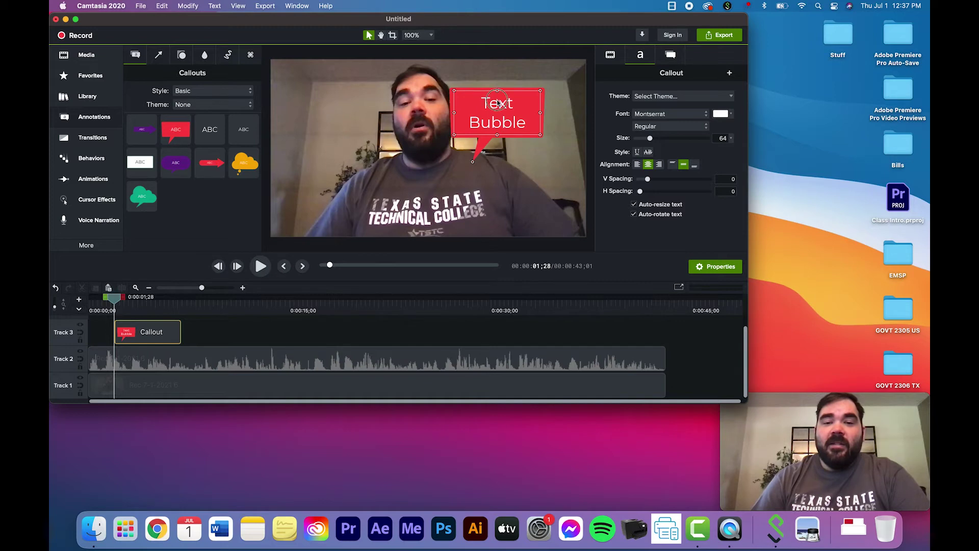
{"action": "triple_click", "coordinate": [498, 102]}
{"action": "left_click", "coordinate": [509, 157]}
{"action": "left_click", "coordinate": [508, 121]}
{"action": "left_click", "coordinate": [673, 96]}
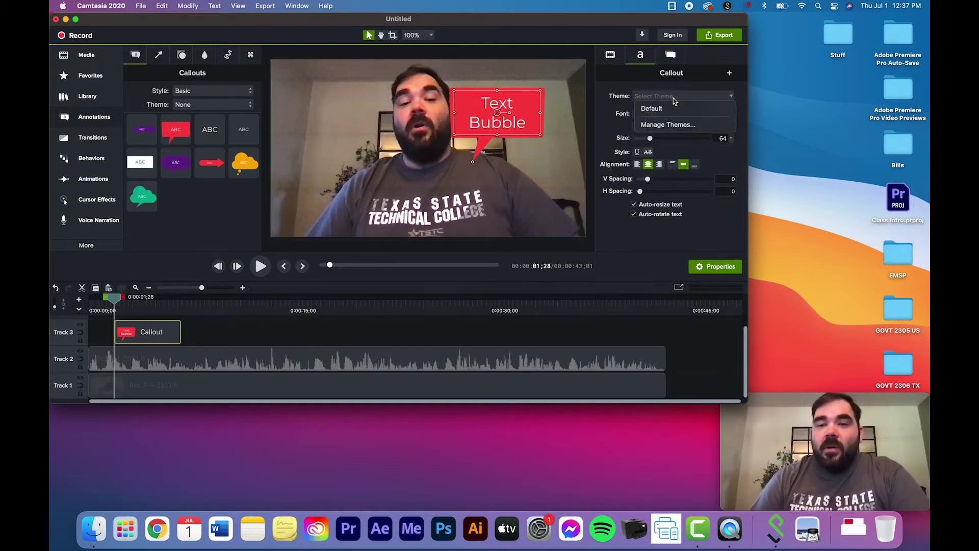
{"action": "left_click", "coordinate": [654, 114]}
{"action": "left_click", "coordinate": [655, 114]}
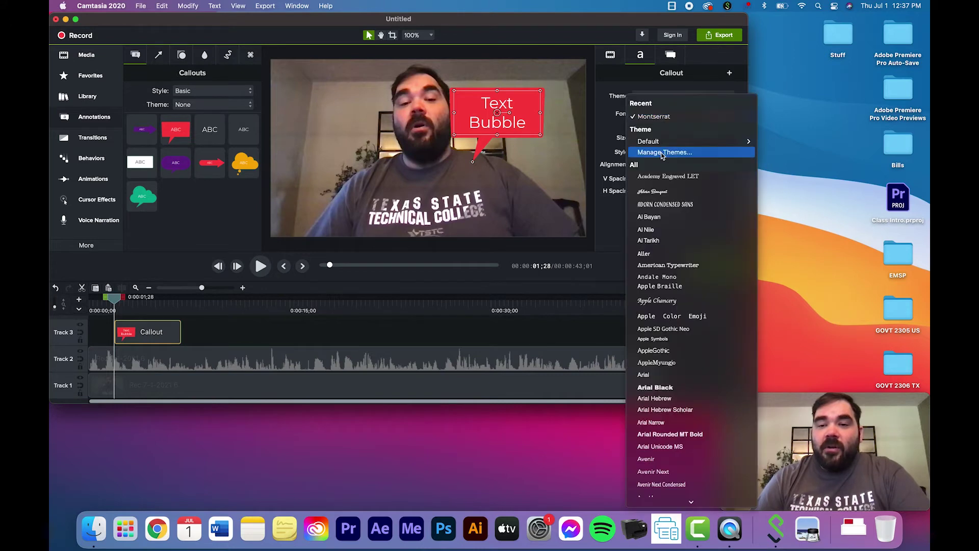
{"action": "left_click", "coordinate": [663, 241]}
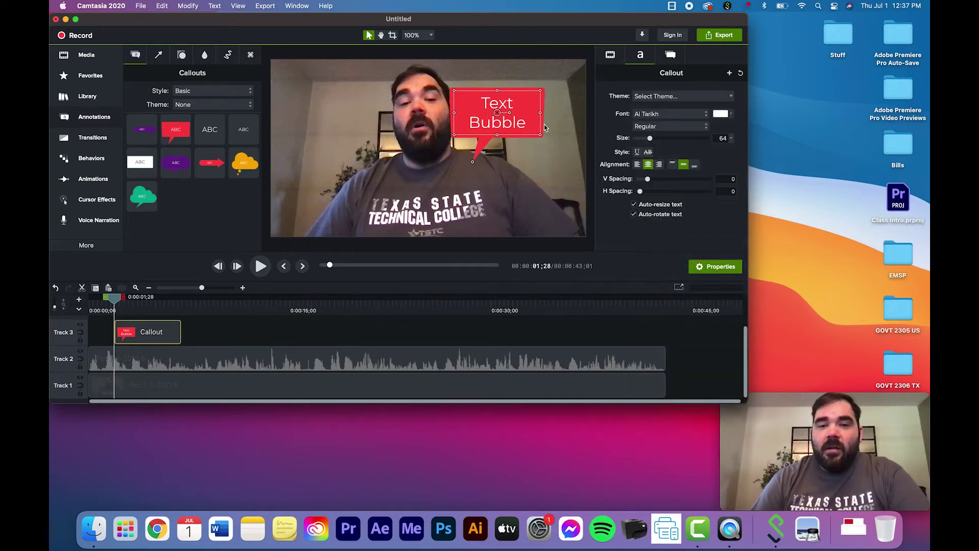
Set all of the callout's text to the Apple Chancery font at size 90
{"action": "double_click", "coordinate": [510, 125]}
{"action": "left_click", "coordinate": [668, 114]}
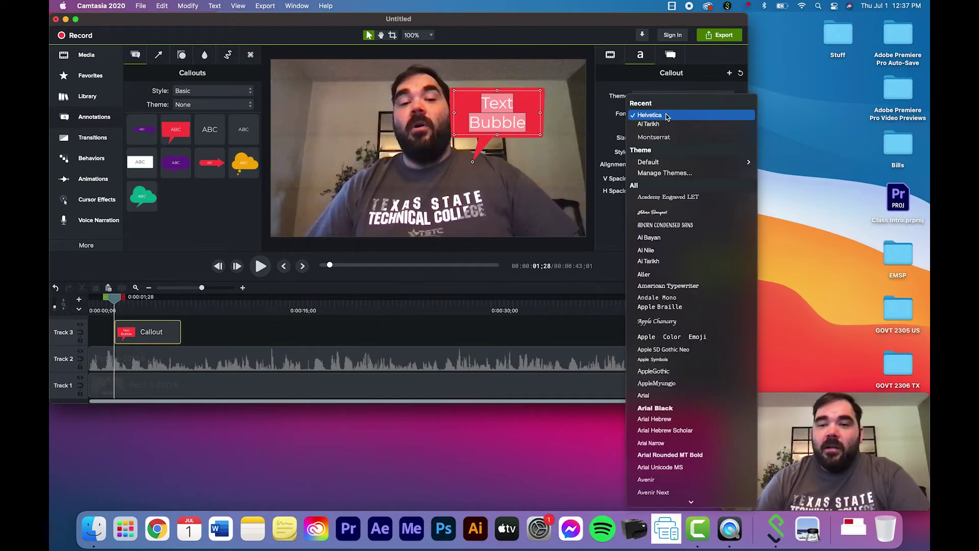
{"action": "left_click", "coordinate": [673, 264]}
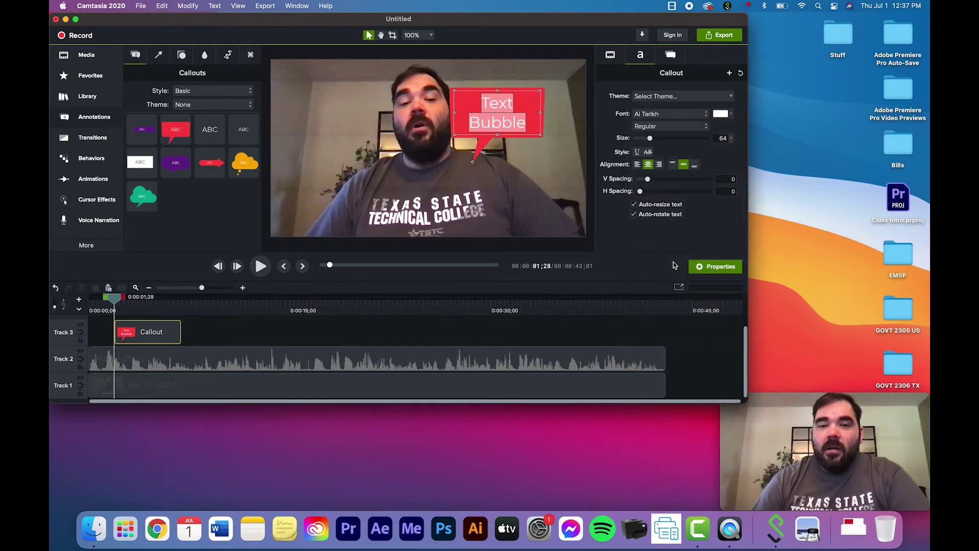
{"action": "left_click", "coordinate": [688, 119]}
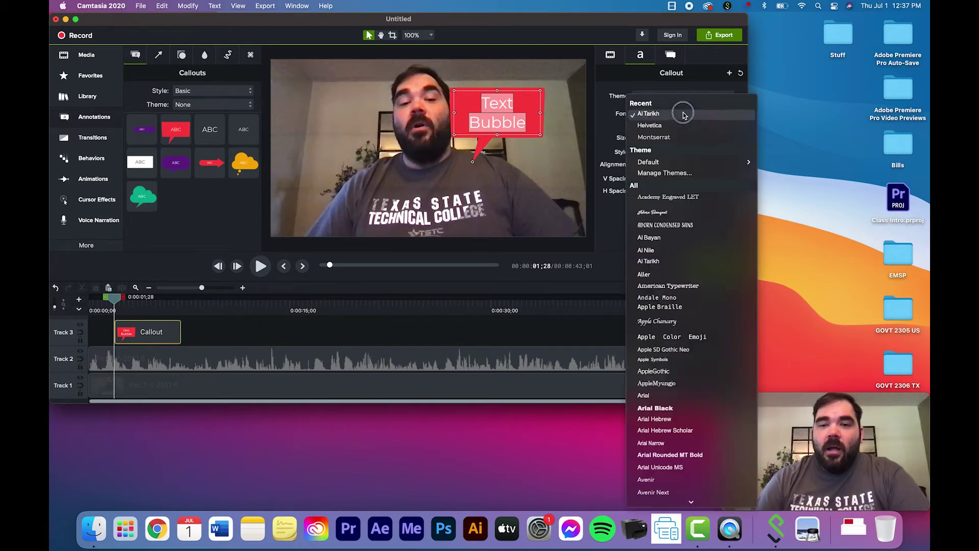
{"action": "left_click", "coordinate": [663, 321]}
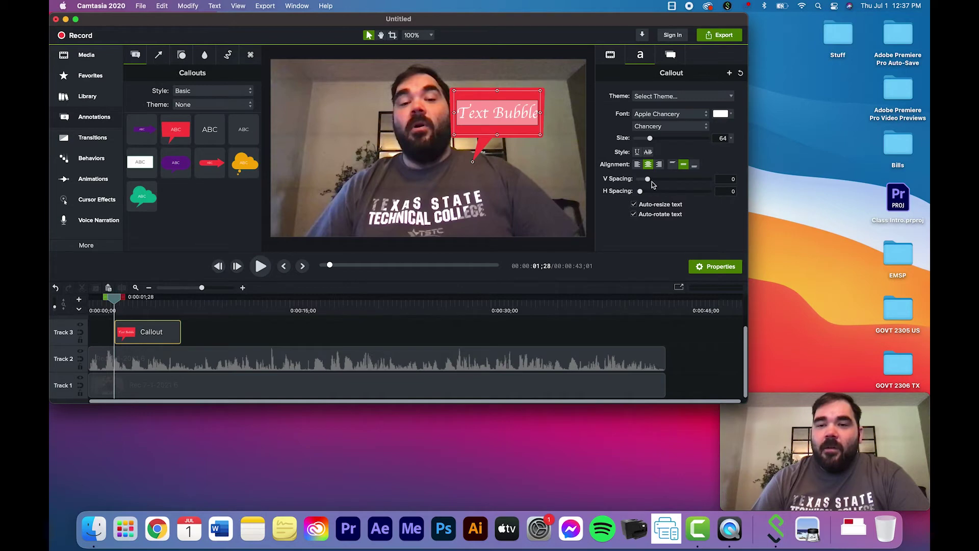
{"action": "left_click_drag", "start_coordinate": [651, 138], "coordinate": [658, 142]}
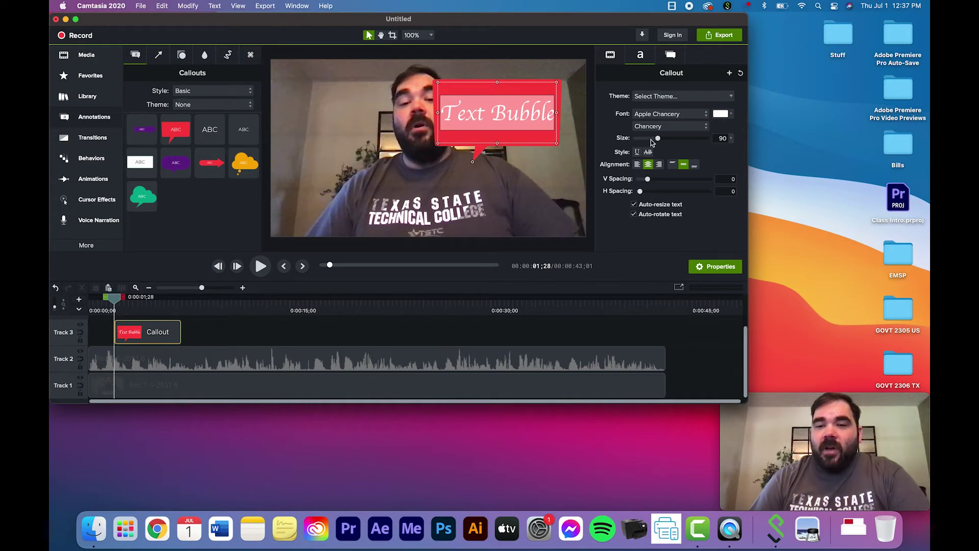
Scale the callout to about 96.8% and move it into the video frame's upper-right corner, at about X 360, Y 208
{"action": "left_click", "coordinate": [610, 55]}
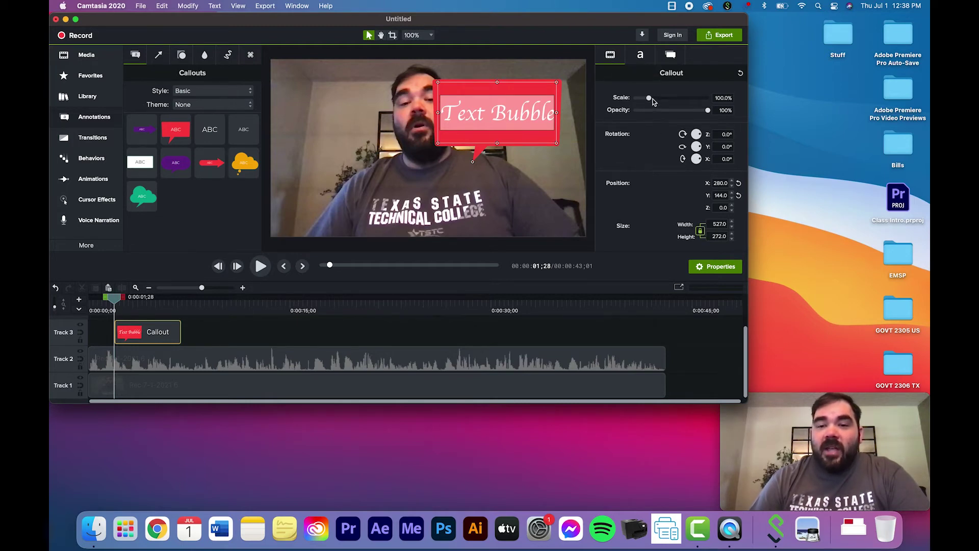
{"action": "left_click_drag", "start_coordinate": [649, 100], "coordinate": [648, 99]}
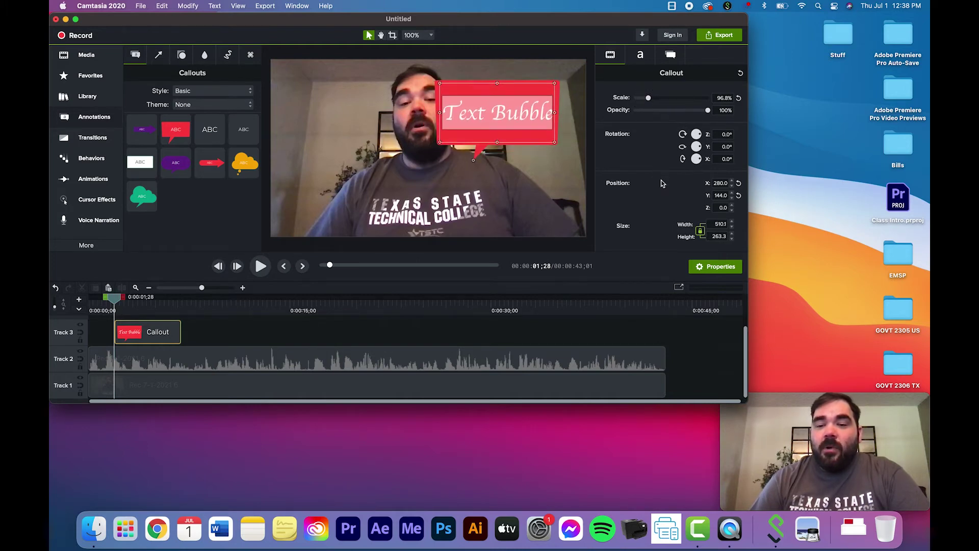
{"action": "left_click", "coordinate": [532, 108]}
{"action": "mouse_move", "coordinate": [524, 87]}
{"action": "left_mouse_down"}
{"action": "mouse_move", "coordinate": [513, 89]}
{"action": "mouse_move", "coordinate": [543, 91]}
{"action": "left_mouse_up"}
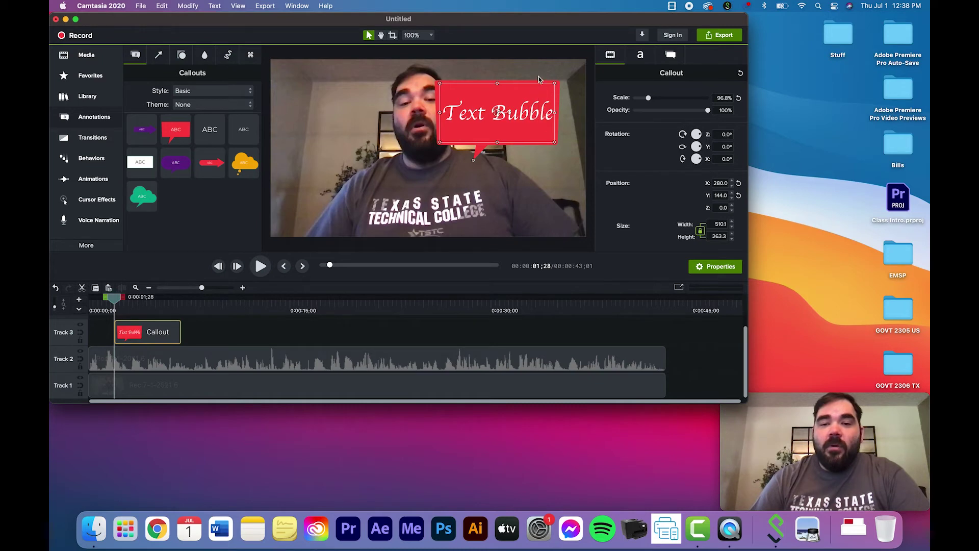
{"action": "left_click", "coordinate": [538, 75]}
{"action": "left_click_drag", "start_coordinate": [535, 96], "coordinate": [555, 79]}
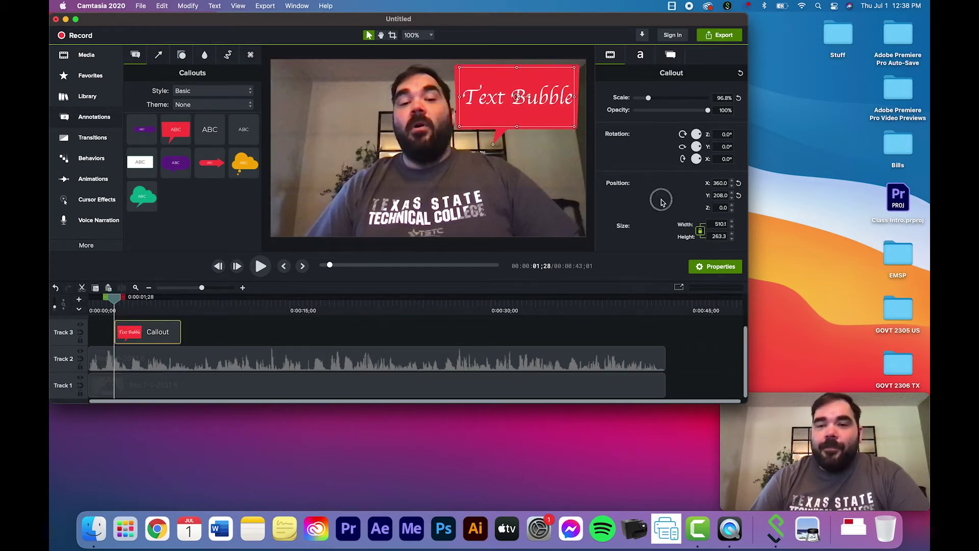
Change the callout's solid fill to the green swatch of the Default theme colors
{"action": "left_click", "coordinate": [665, 58]}
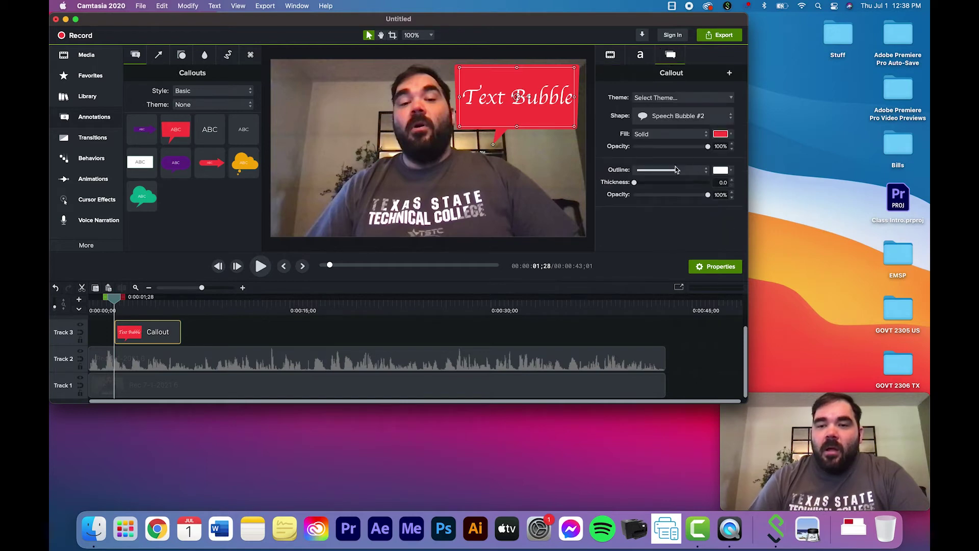
{"action": "left_click", "coordinate": [705, 134]}
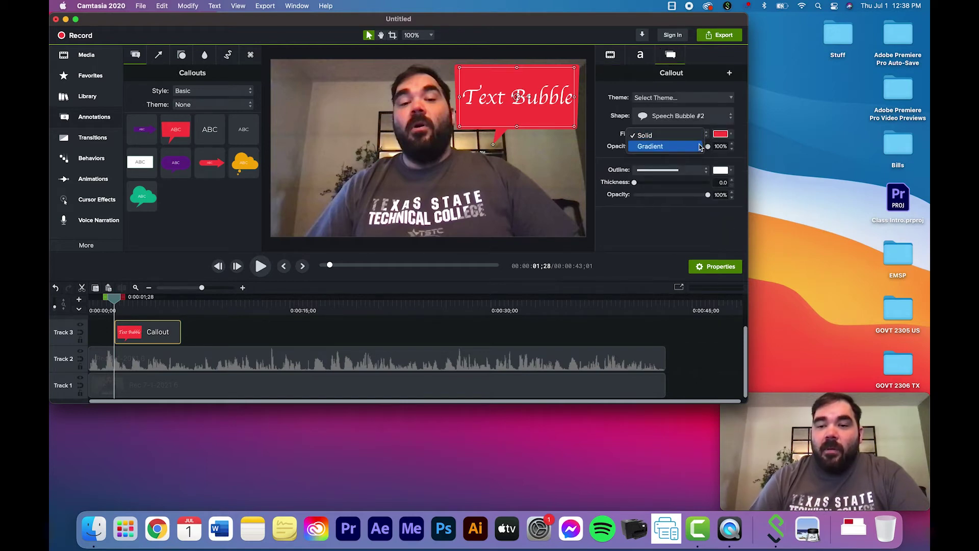
{"action": "left_click", "coordinate": [721, 134]}
{"action": "left_click", "coordinate": [721, 134]}
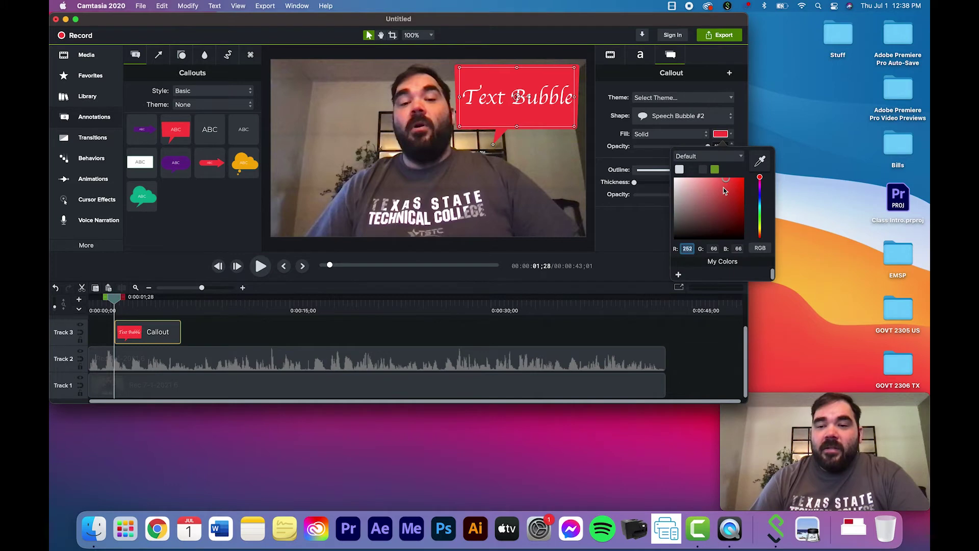
{"action": "left_click", "coordinate": [716, 172]}
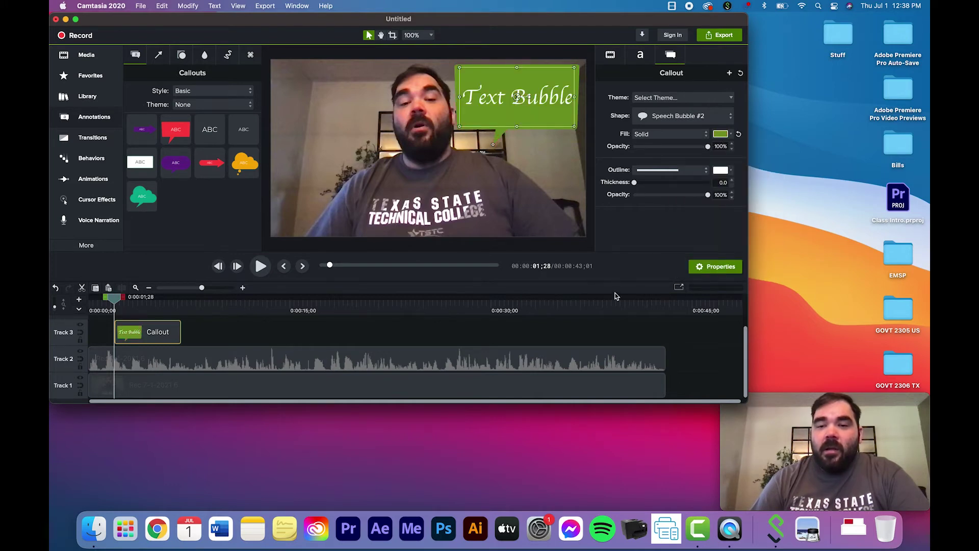
Give the callout a dotted white outline with a thickness of 10 and deselect it
{"action": "left_click", "coordinate": [657, 172]}
{"action": "left_click", "coordinate": [658, 194]}
{"action": "left_click_drag", "start_coordinate": [634, 183], "coordinate": [641, 183]}
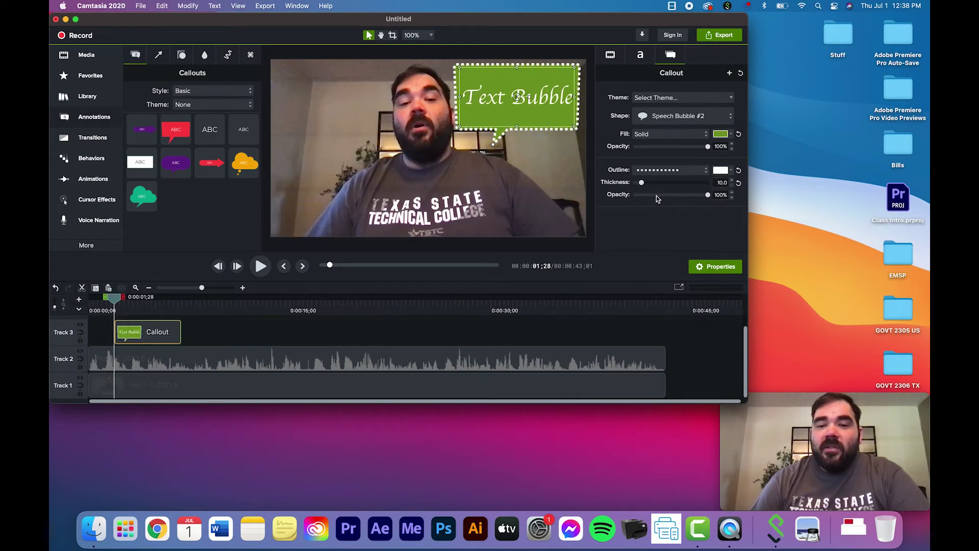
{"action": "left_click", "coordinate": [358, 324]}
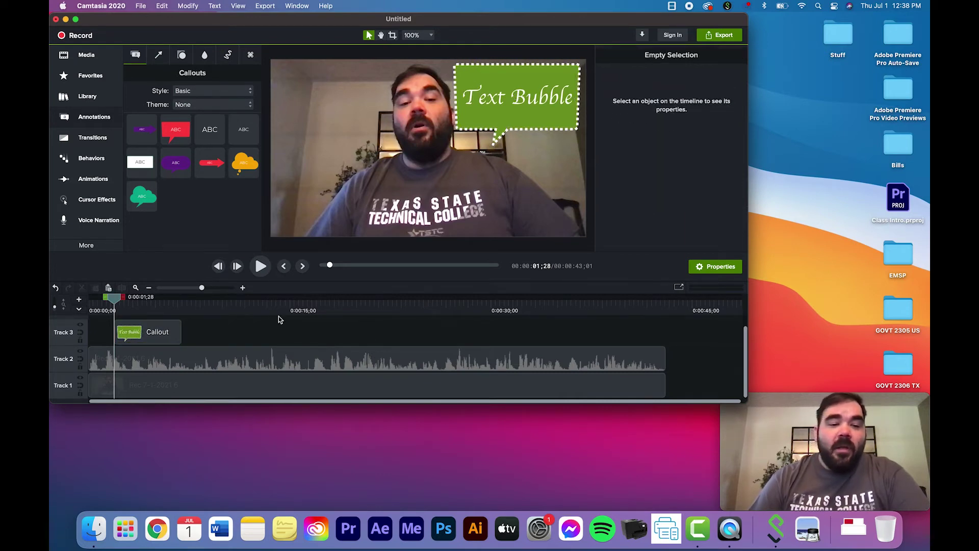
Move the callout along Track 3 to start at about 17 seconds and place the playhead over it at 0:00:19;19
{"action": "left_click", "coordinate": [164, 337]}
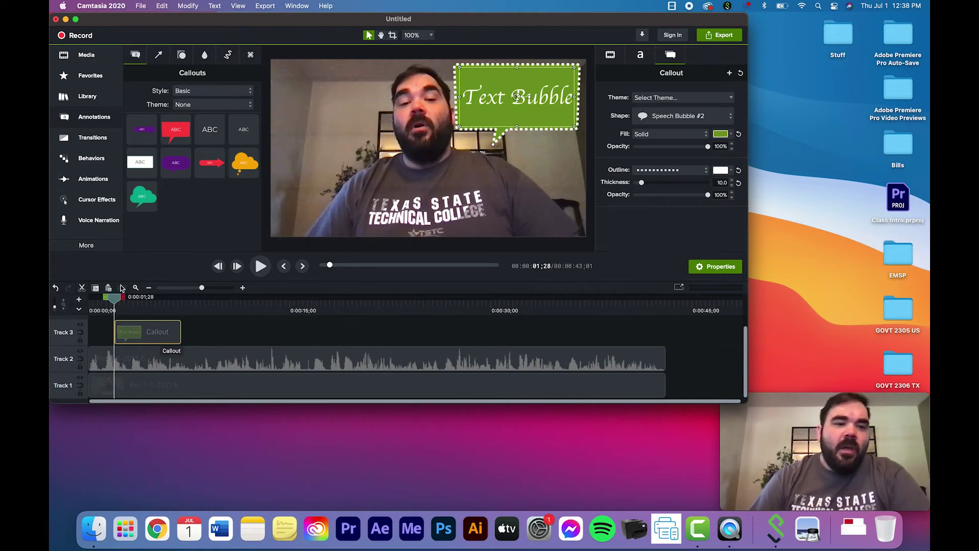
{"action": "left_click_drag", "start_coordinate": [141, 345], "coordinate": [355, 337]}
{"action": "left_click", "coordinate": [332, 304]}
{"action": "left_click_drag", "start_coordinate": [171, 329], "coordinate": [372, 331]}
{"action": "left_click", "coordinate": [327, 304]}
{"action": "left_click_drag", "start_coordinate": [284, 317], "coordinate": [352, 324]}
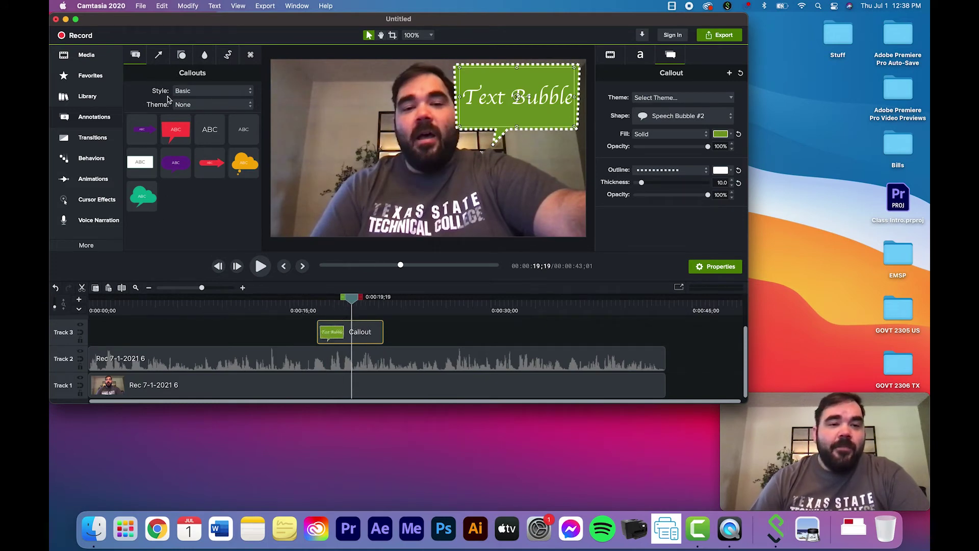
Look through the annotation categories: arrows and lines, shapes, blur and highlight, sketch motion, keystroke callouts and callouts
{"action": "left_click", "coordinate": [159, 55]}
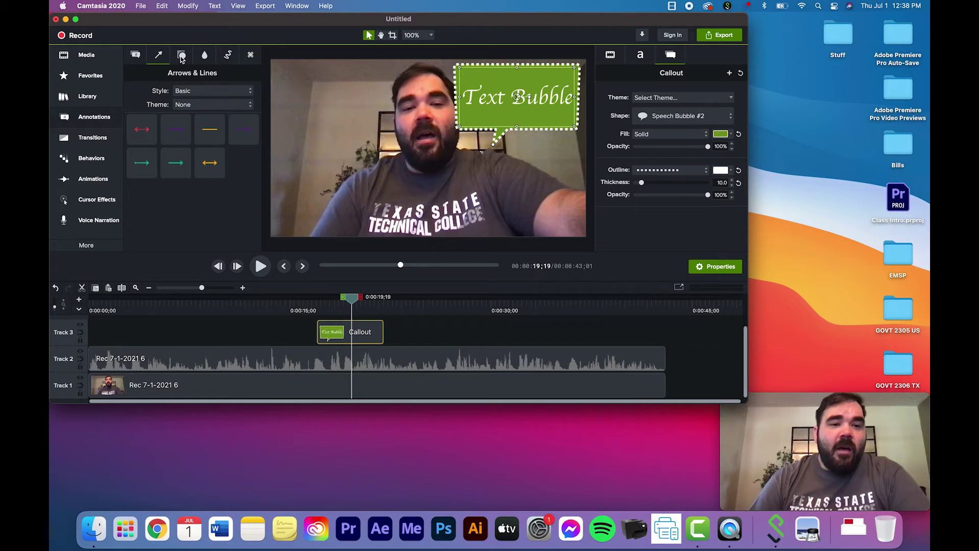
{"action": "left_click", "coordinate": [182, 55]}
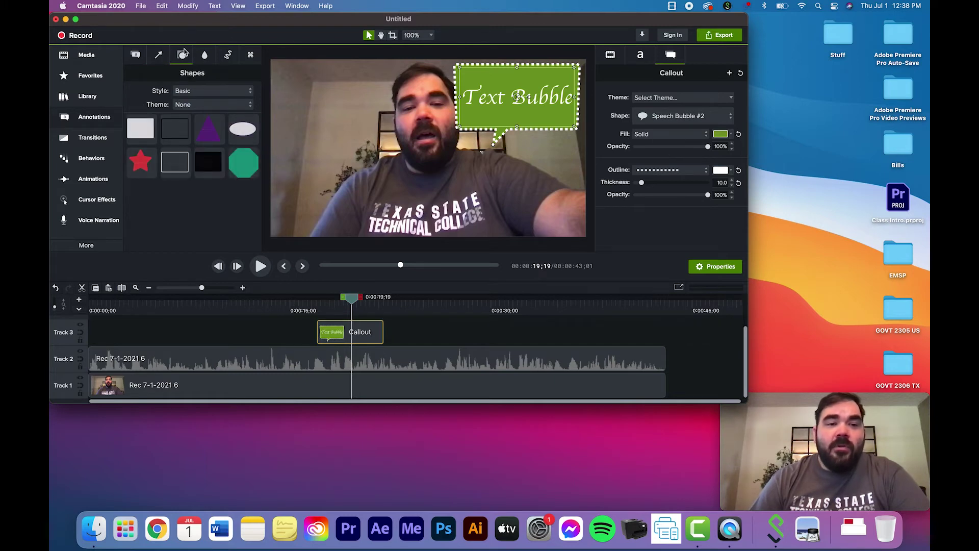
{"action": "left_click", "coordinate": [205, 55]}
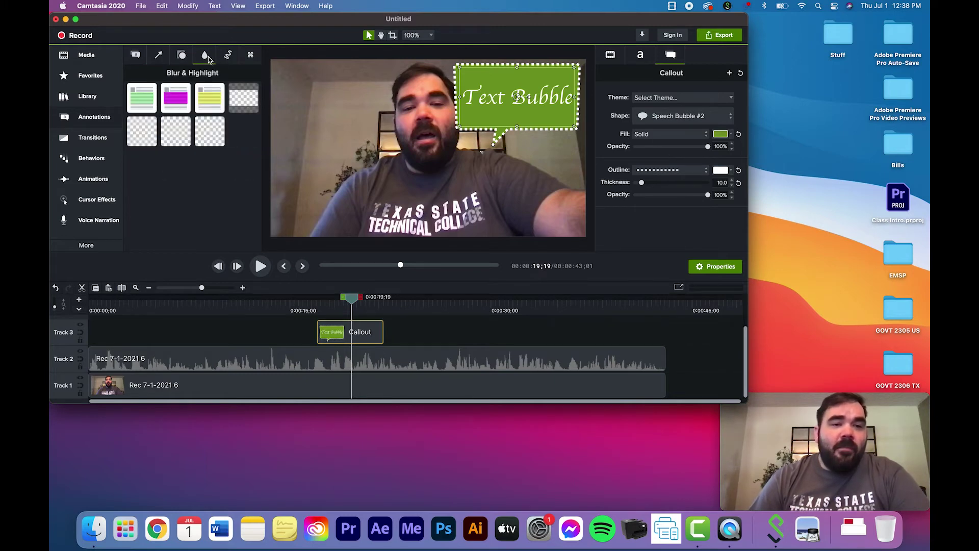
{"action": "left_click", "coordinate": [229, 55]}
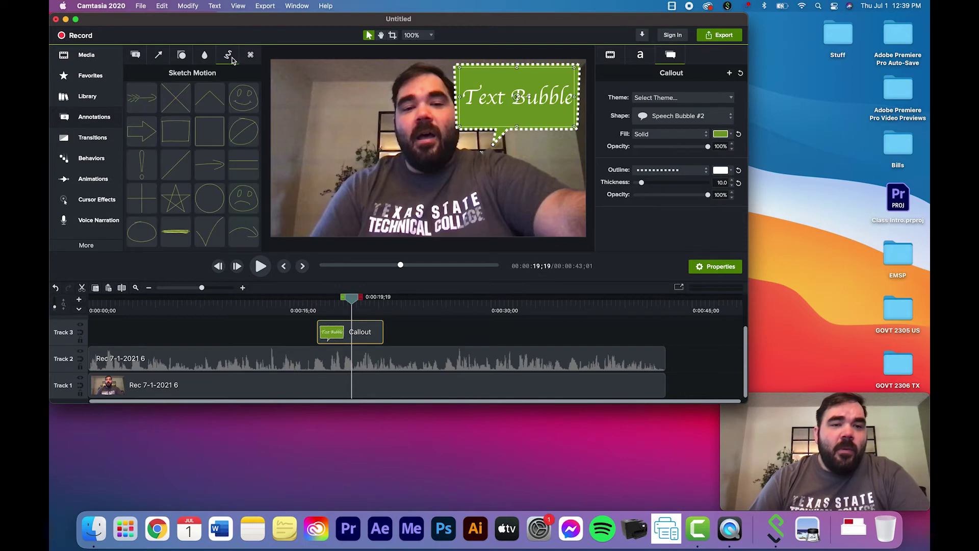
{"action": "left_click", "coordinate": [205, 55]}
{"action": "left_click", "coordinate": [229, 55]}
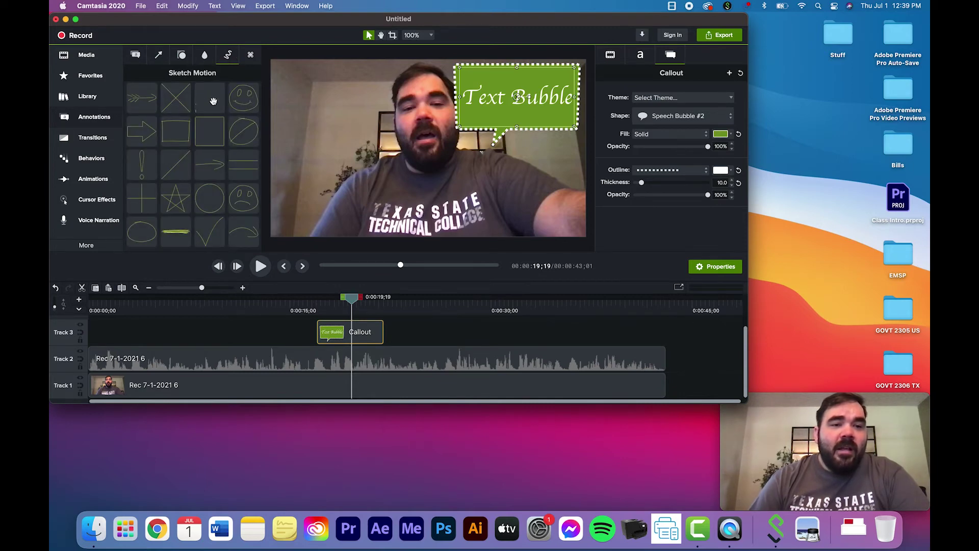
{"action": "left_click", "coordinate": [250, 55]}
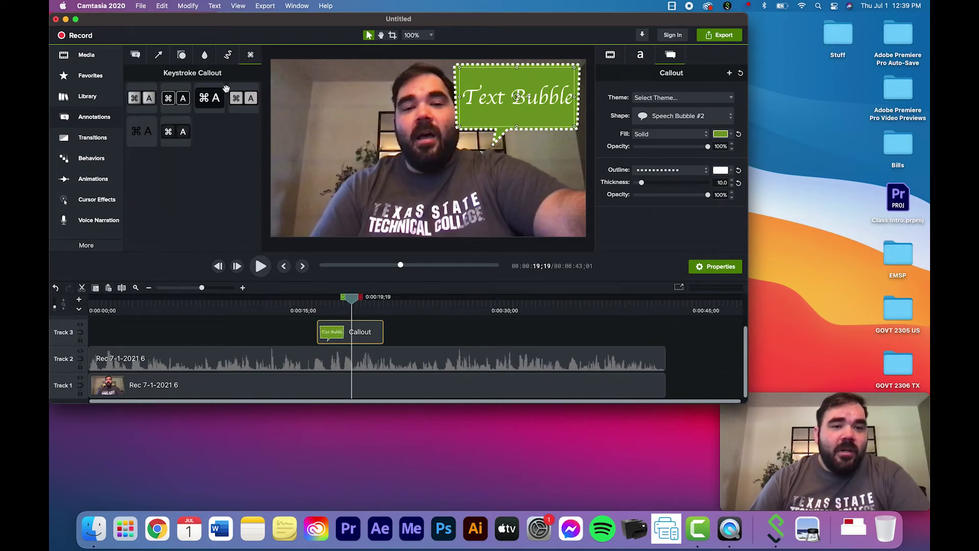
{"action": "left_click", "coordinate": [136, 55]}
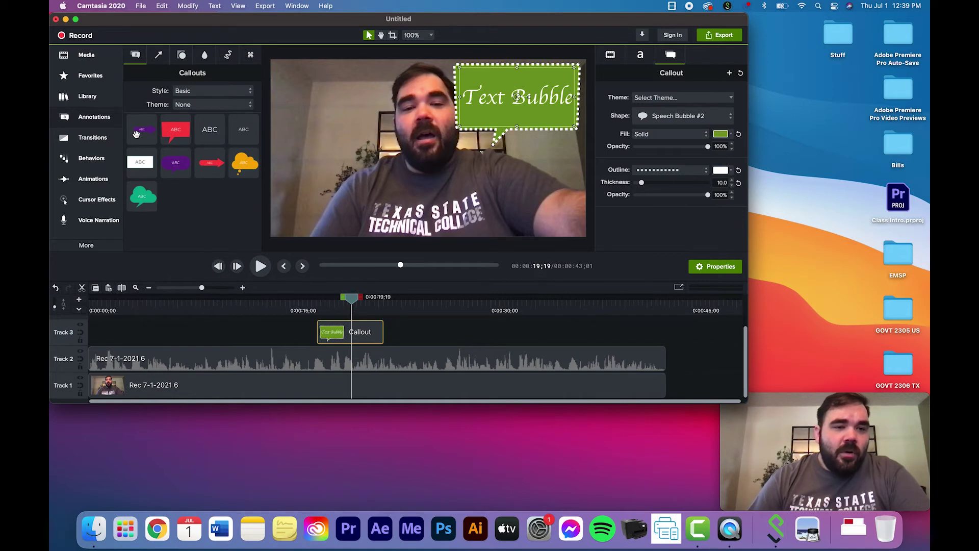
Add a Fade transition to the start of the Track 1 recording and scrub the playhead through it
{"action": "left_click", "coordinate": [95, 138]}
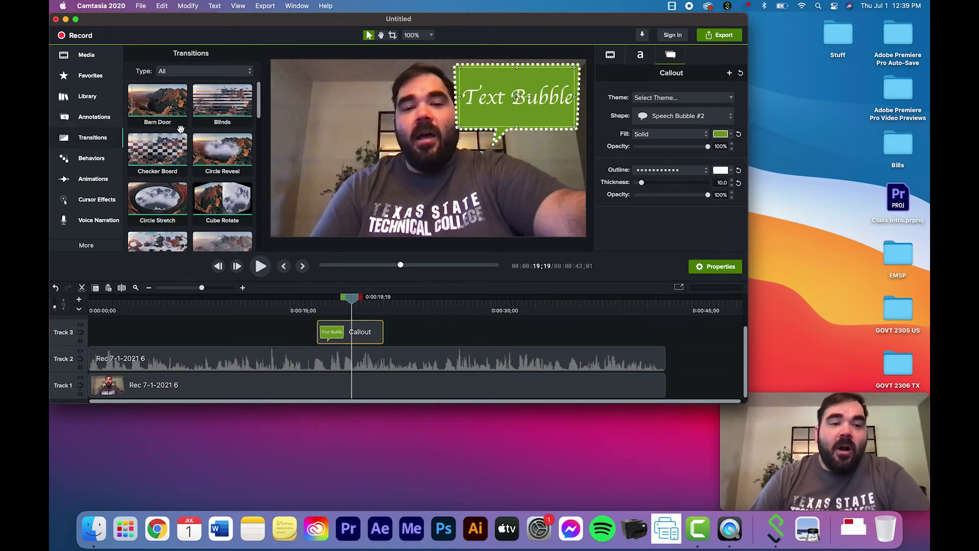
{"action": "scroll", "coordinate": [180, 129], "scroll_direction": "down", "scroll_amount": 5}
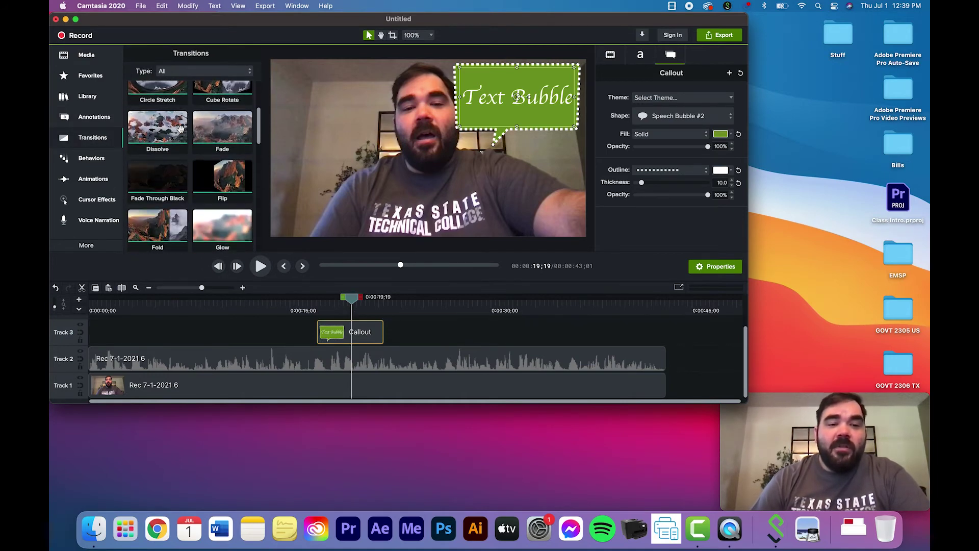
{"action": "scroll", "coordinate": [180, 128], "scroll_direction": "down", "scroll_amount": 1}
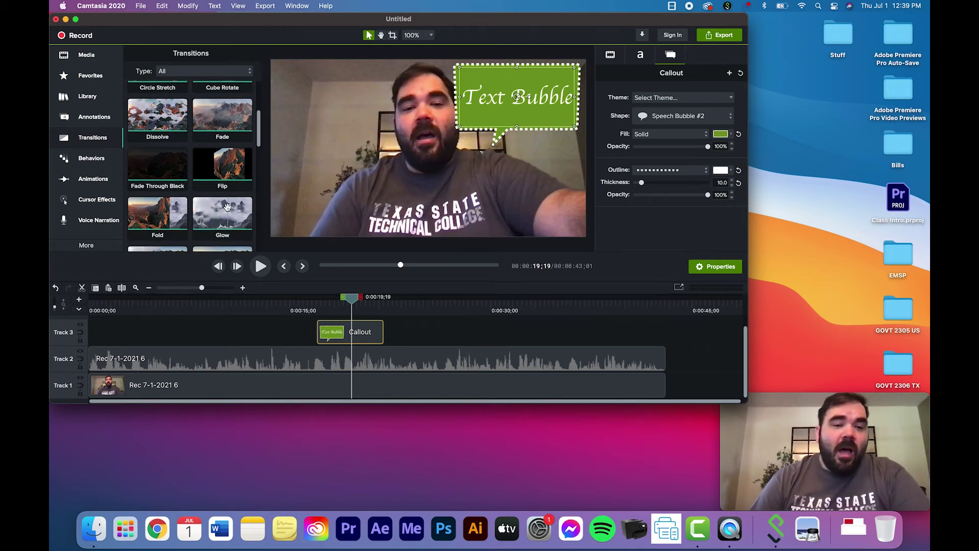
{"action": "left_click", "coordinate": [228, 206]}
{"action": "scroll", "coordinate": [225, 204], "scroll_direction": "down", "scroll_amount": 1}
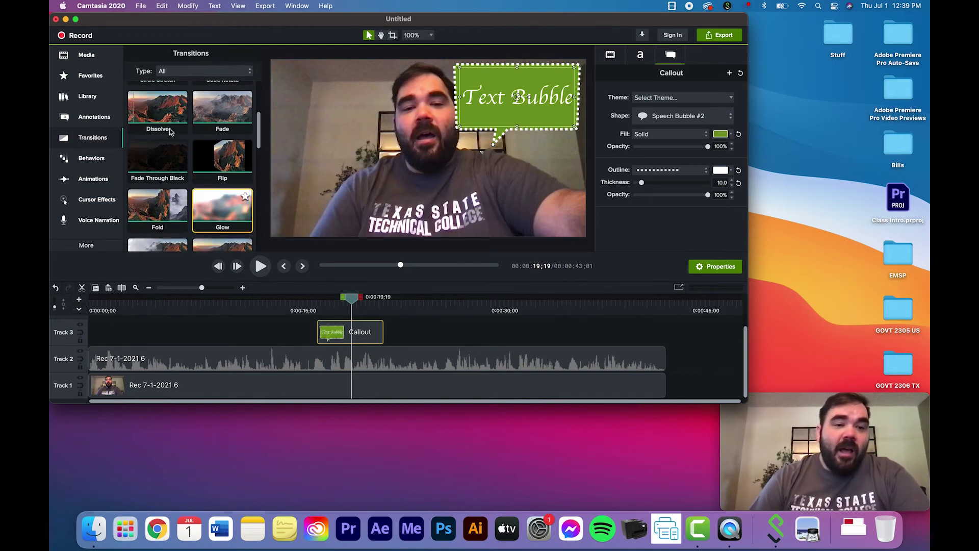
{"action": "left_click_drag", "start_coordinate": [215, 115], "coordinate": [94, 385]}
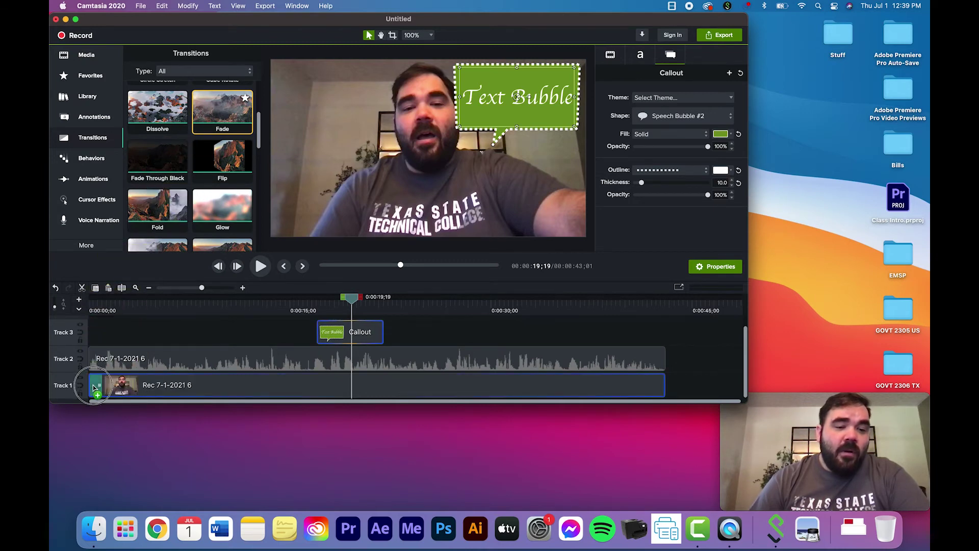
{"action": "left_click", "coordinate": [91, 306]}
{"action": "left_click_drag", "start_coordinate": [82, 309], "coordinate": [104, 310]}
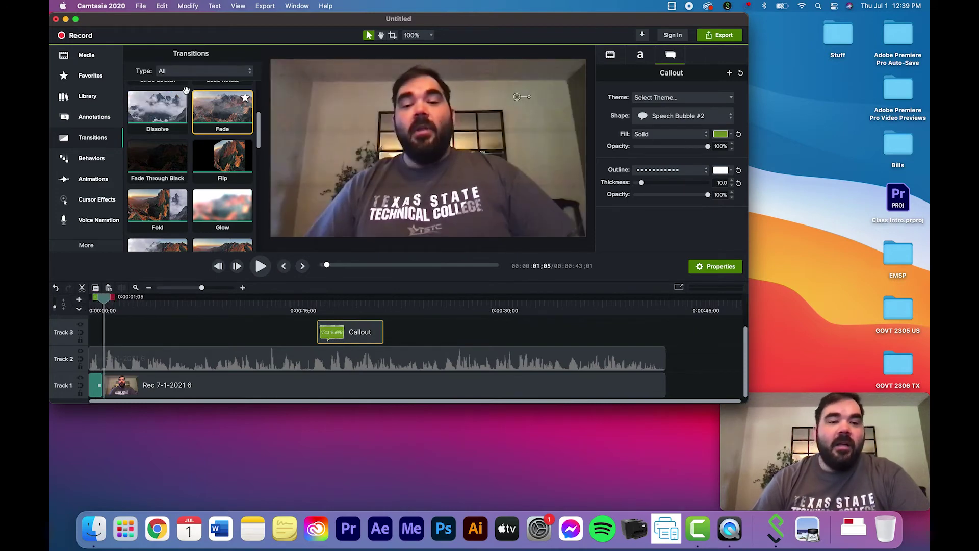
Add Fade transitions to the start and end of the Track 3 callout and scrub through the callout
{"action": "left_click_drag", "start_coordinate": [220, 108], "coordinate": [327, 335]}
{"action": "left_click_drag", "start_coordinate": [223, 109], "coordinate": [383, 331]}
{"action": "left_click_drag", "start_coordinate": [311, 306], "coordinate": [383, 327]}
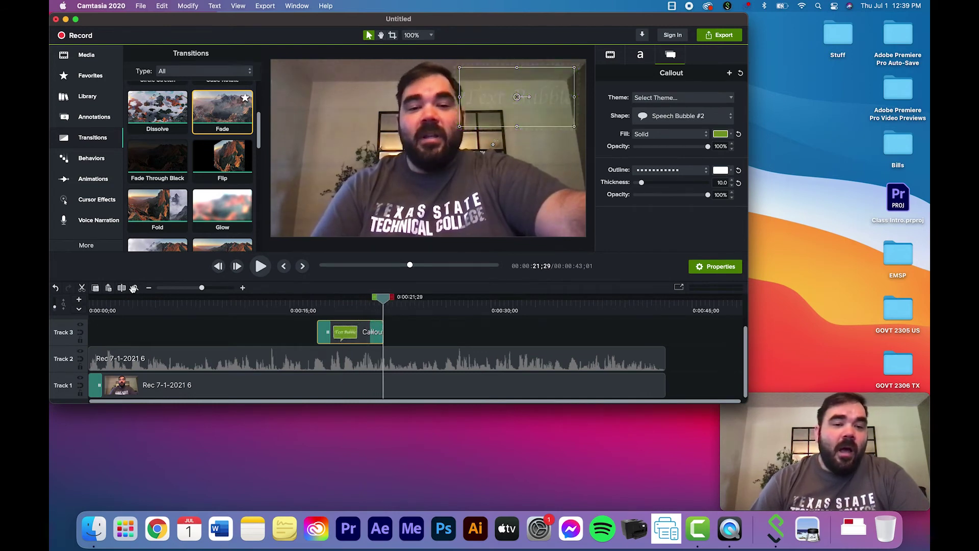
Apply the Drifting behavior to the Track 3 callout, preview it on the timeline and browse the other behaviors
{"action": "scroll", "coordinate": [196, 213], "scroll_direction": "down", "scroll_amount": 5}
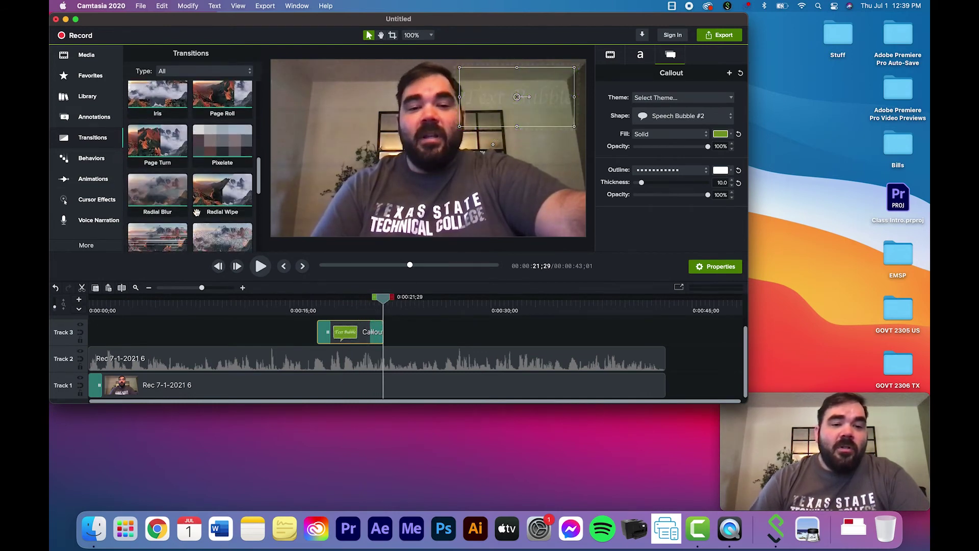
{"action": "scroll", "coordinate": [196, 212], "scroll_direction": "down", "scroll_amount": 3}
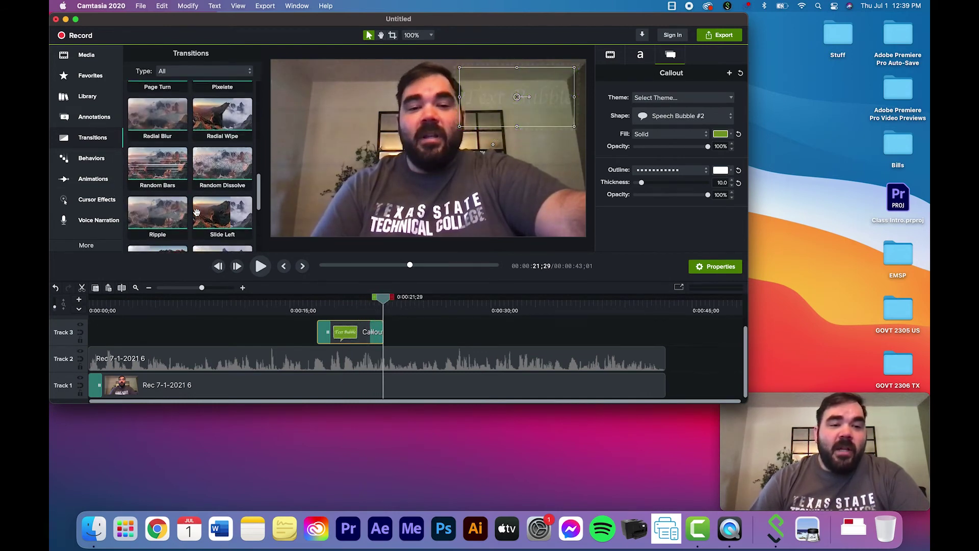
{"action": "left_click", "coordinate": [91, 159]}
{"action": "left_click_drag", "start_coordinate": [155, 101], "coordinate": [337, 335]}
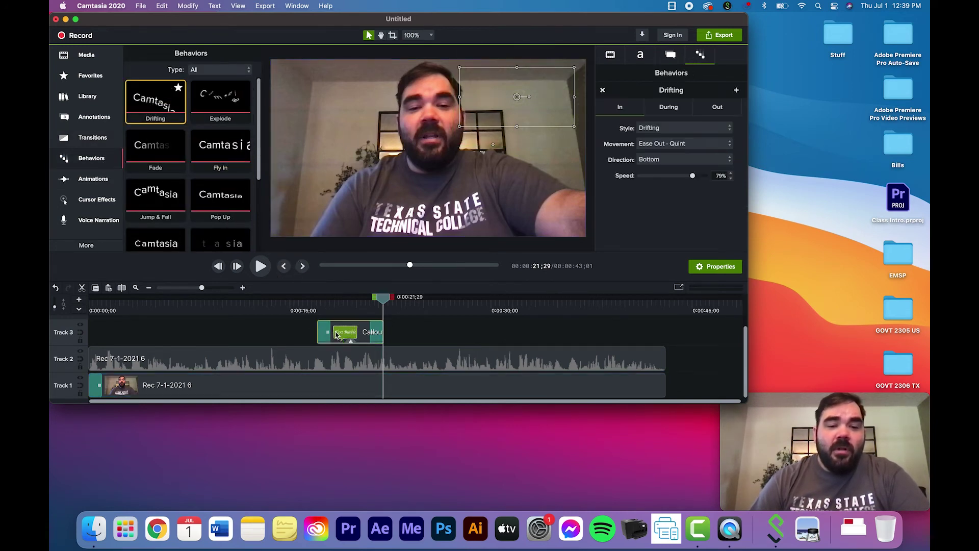
{"action": "left_click_drag", "start_coordinate": [382, 298], "coordinate": [329, 306]}
{"action": "left_click", "coordinate": [208, 204]}
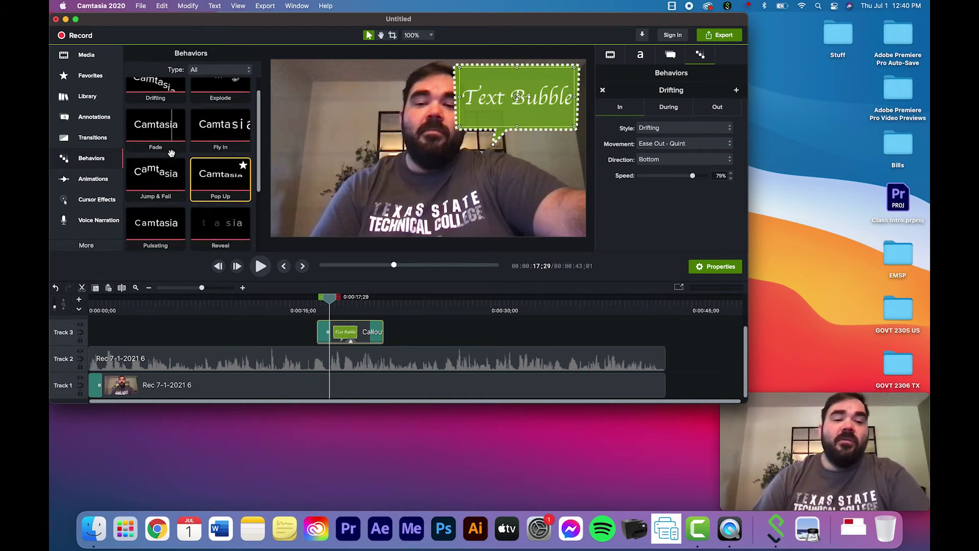
{"action": "scroll", "coordinate": [189, 153], "scroll_direction": "down", "scroll_amount": 5}
Add a Tilt Right animation to the Track 1 recording at about 3 seconds and scrub past it to preview the effect
{"action": "left_click", "coordinate": [110, 180]}
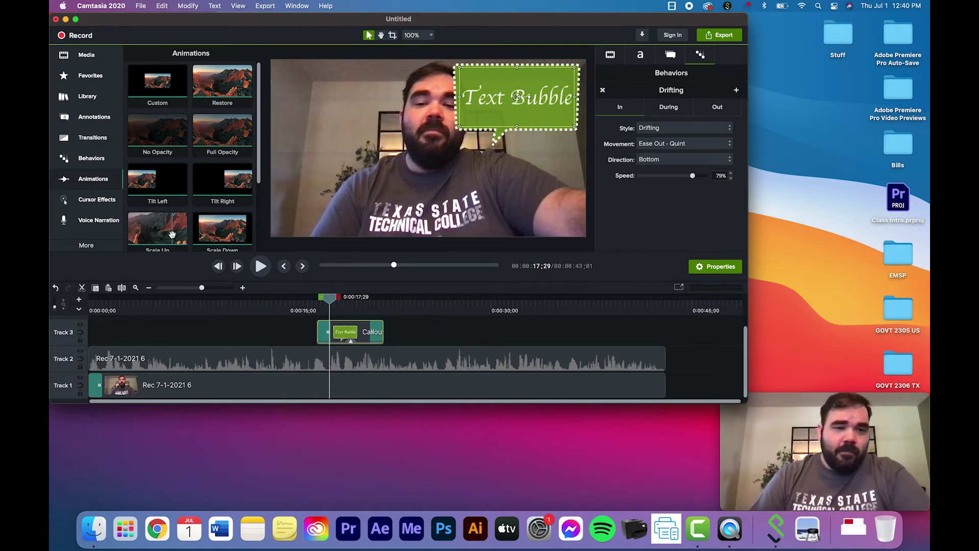
{"action": "left_click_drag", "start_coordinate": [224, 181], "coordinate": [136, 385]}
{"action": "mouse_move", "coordinate": [141, 298]}
{"action": "left_mouse_down"}
{"action": "mouse_move", "coordinate": [122, 305]}
{"action": "mouse_move", "coordinate": [156, 304]}
{"action": "left_mouse_up"}
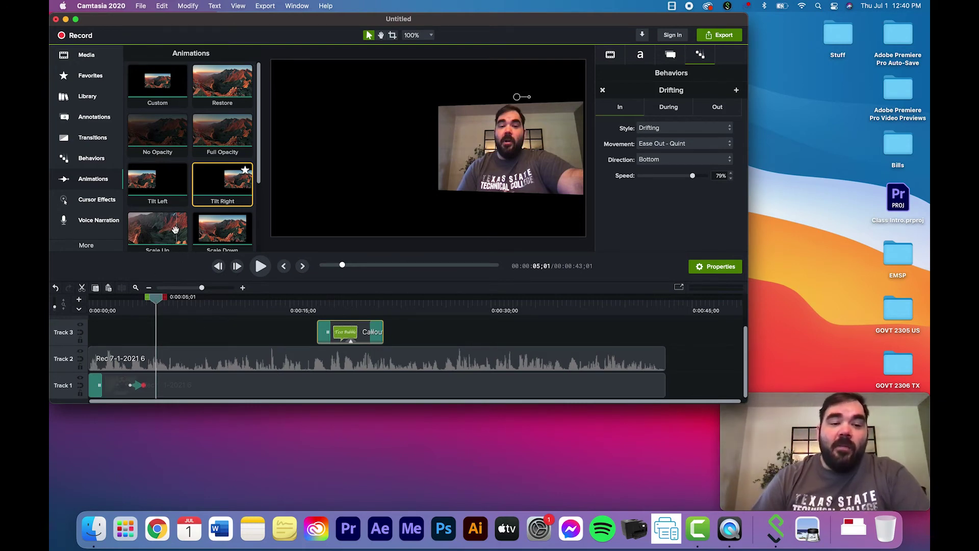
{"action": "scroll", "coordinate": [178, 234], "scroll_direction": "down", "scroll_amount": 2}
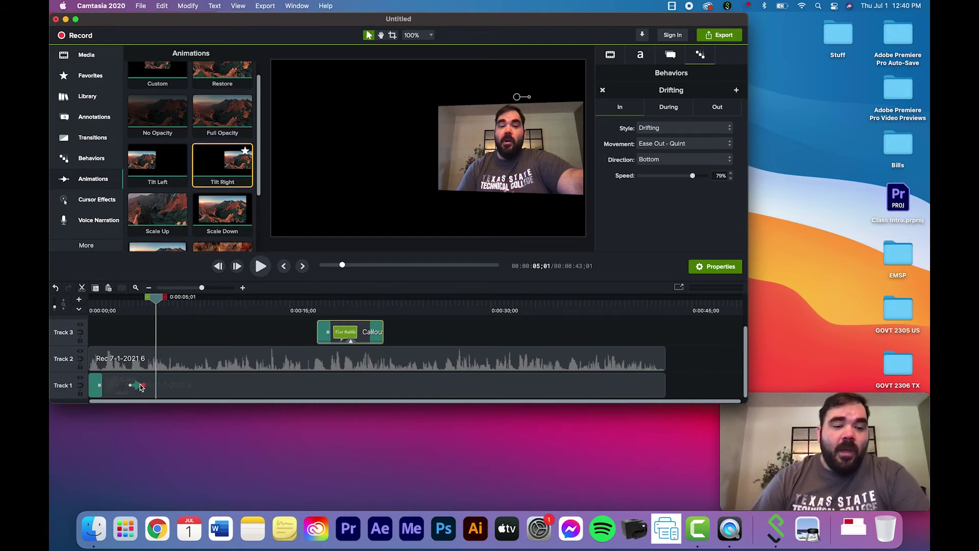
Move the Tilt Right animation along Track 1 to about 11 seconds and scrub past it to 0:00:13;28
{"action": "left_click_drag", "start_coordinate": [144, 389], "coordinate": [240, 387]}
{"action": "left_click_drag", "start_coordinate": [224, 314], "coordinate": [275, 321]}
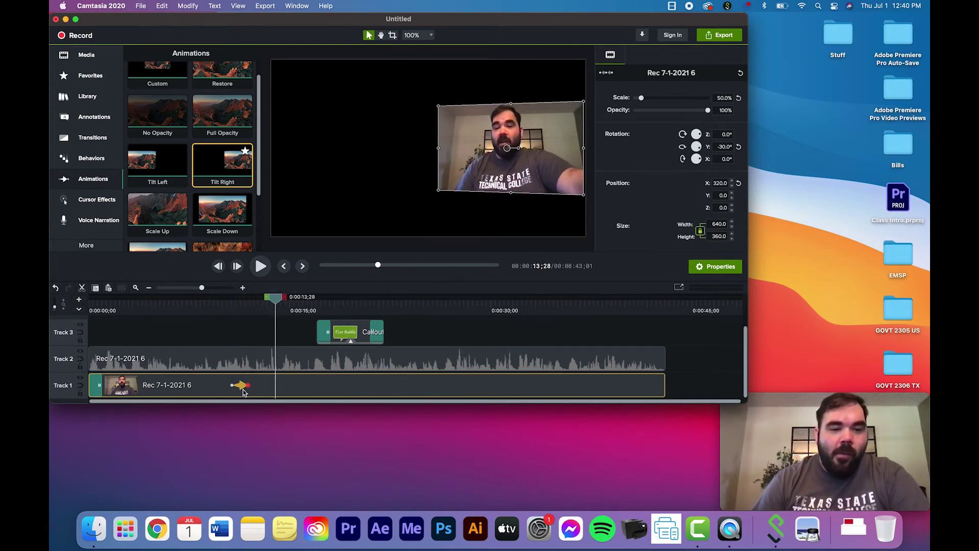
{"action": "scroll", "coordinate": [222, 204], "scroll_direction": "down", "scroll_amount": 3}
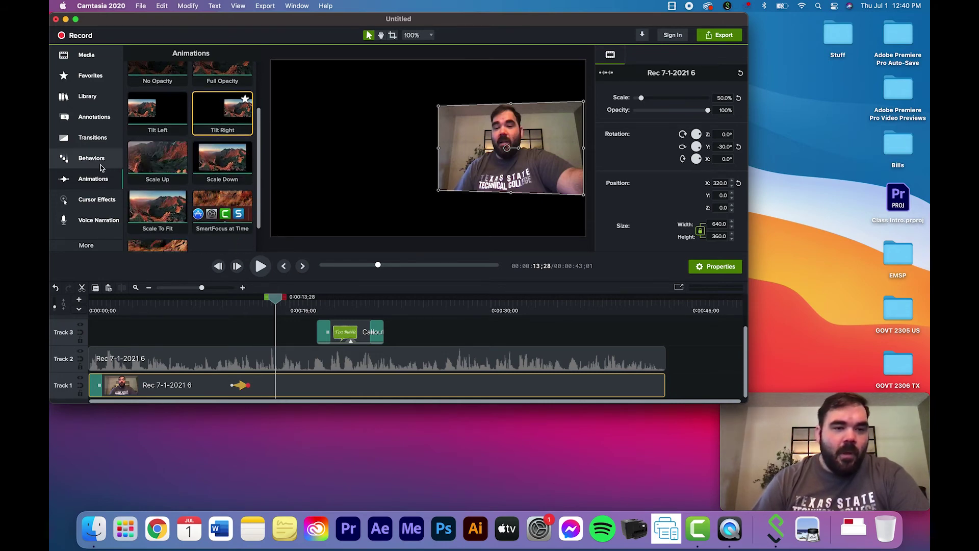
Remove the Tilt Right animation from the Track 1 recording and view the cursor effects and voice narration options
{"action": "left_click", "coordinate": [94, 200]}
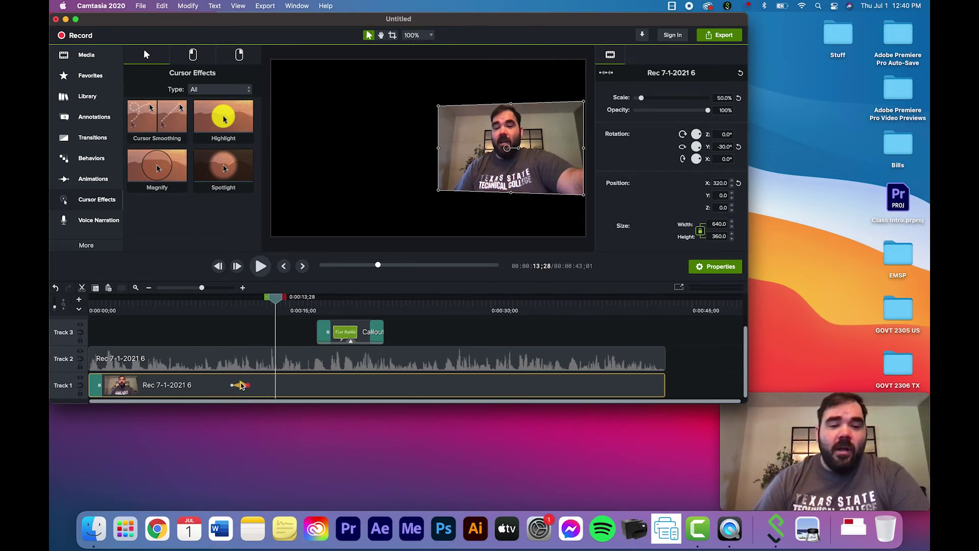
{"action": "left_click_drag", "start_coordinate": [242, 386], "coordinate": [243, 386]}
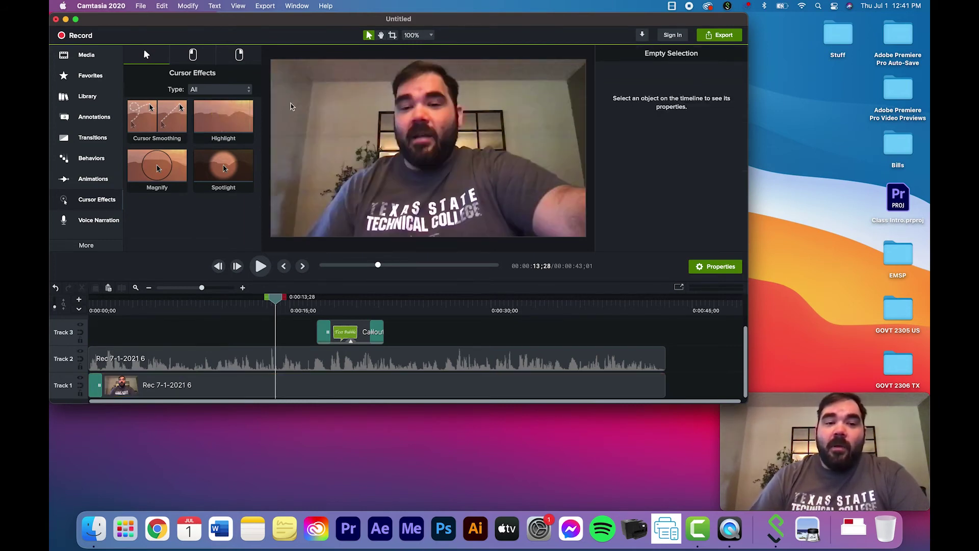
{"action": "left_click", "coordinate": [108, 229]}
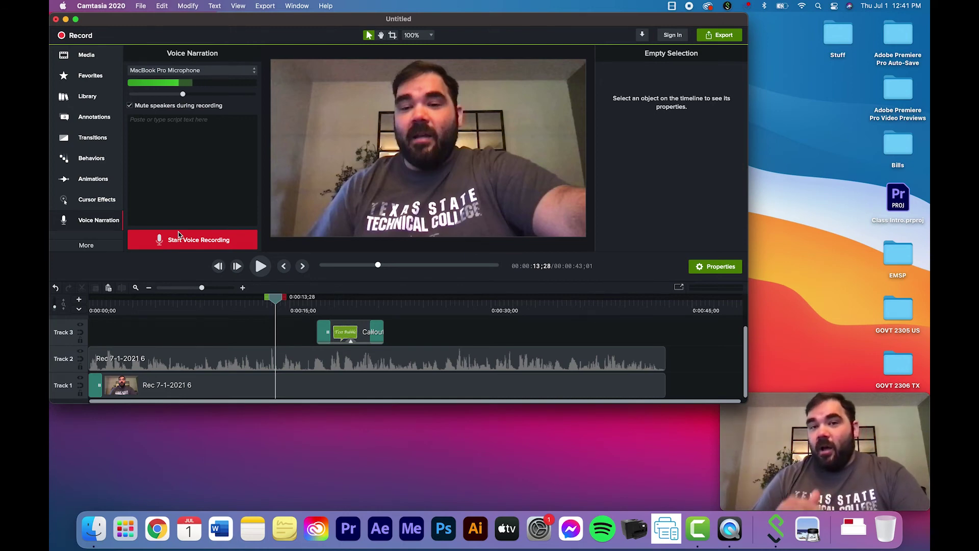
Return to the Media Bin and delete the callout from Track 3
{"action": "left_click", "coordinate": [88, 56]}
{"action": "left_click_drag", "start_coordinate": [303, 333], "coordinate": [400, 340]}
{"action": "key", "text": "Delete"}
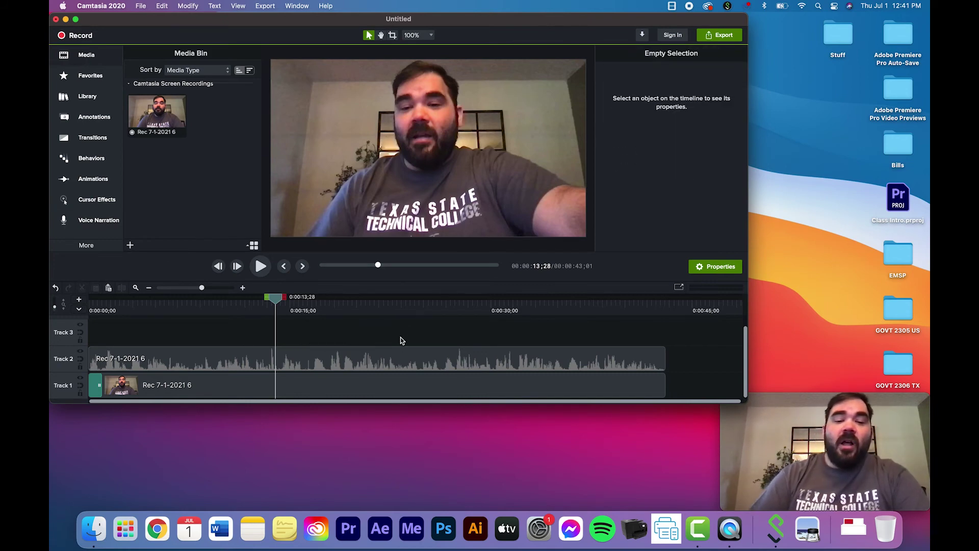
Delete the Fade transition at the start of the Track 1 recording and scrub from the beginning to 0:00:09;10
{"action": "left_click_drag", "start_coordinate": [279, 302], "coordinate": [70, 268]}
{"action": "left_click", "coordinate": [103, 391]}
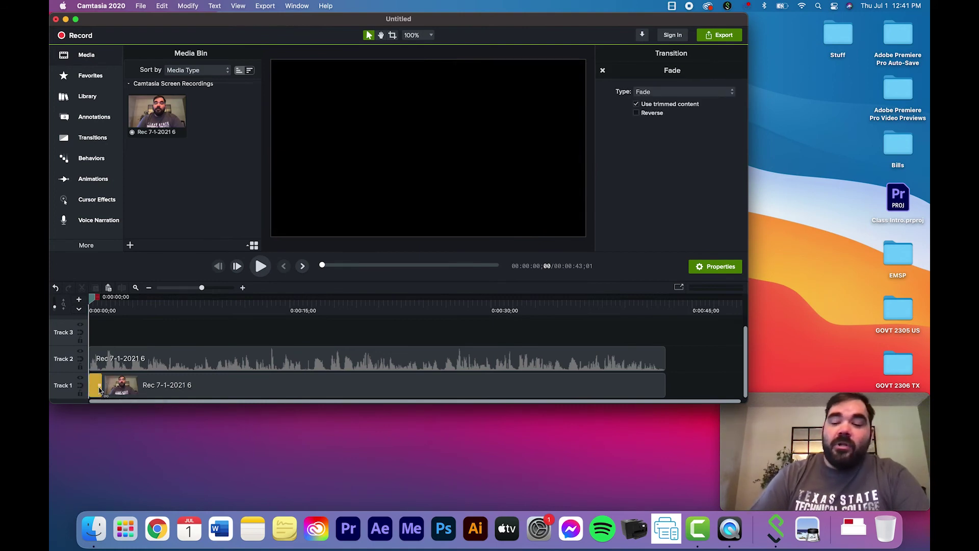
{"action": "key", "text": "Delete"}
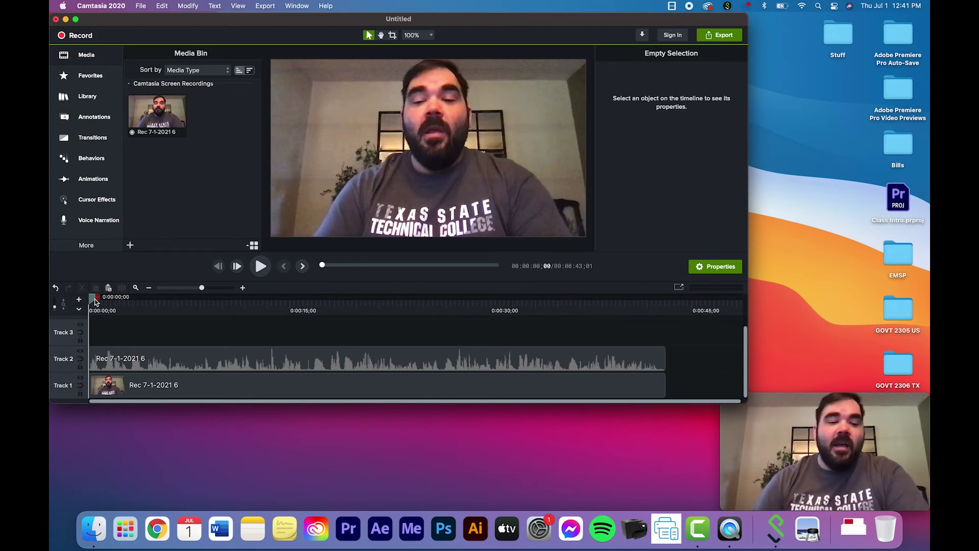
{"action": "left_click_drag", "start_coordinate": [95, 302], "coordinate": [221, 350]}
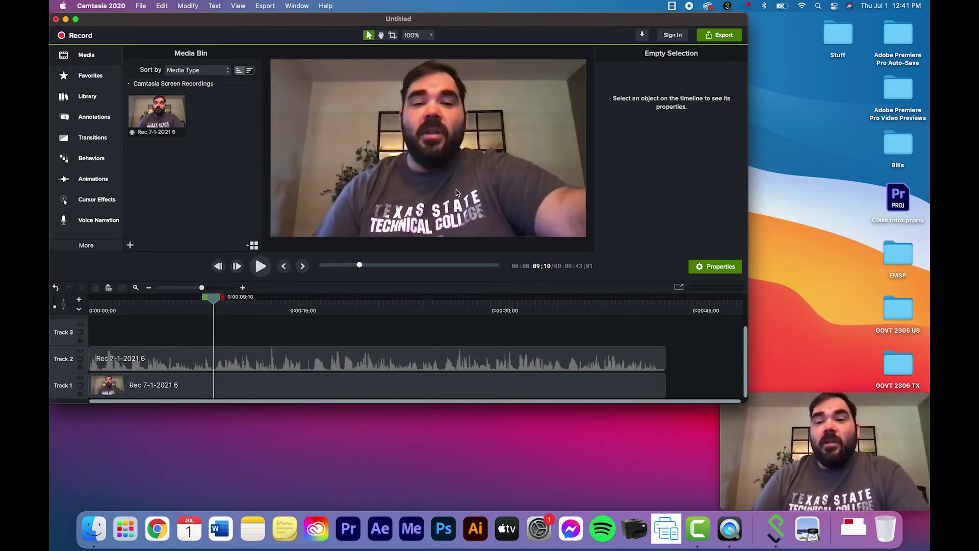
Export the video to a local MP4 file named Camtasia Demo on the Desktop
{"action": "left_click", "coordinate": [719, 35]}
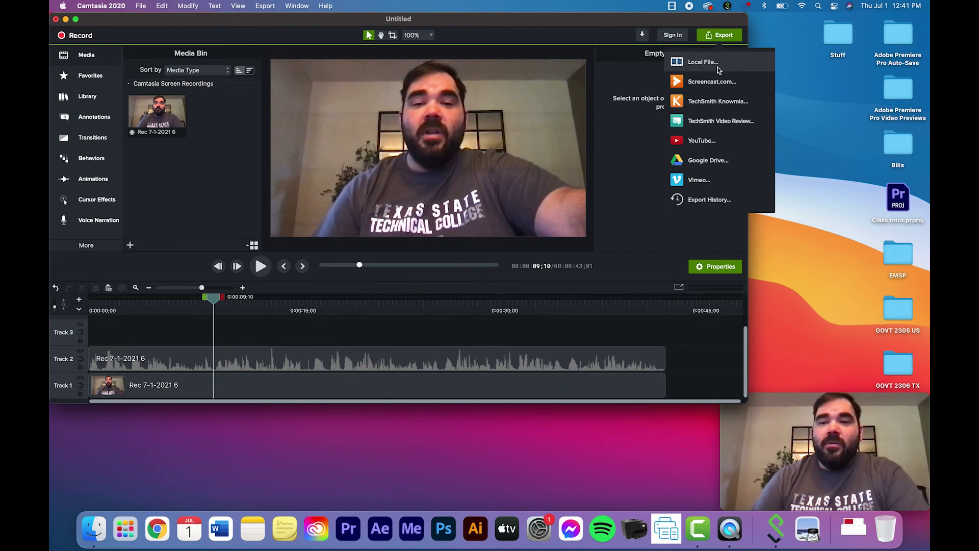
{"action": "left_click", "coordinate": [703, 62]}
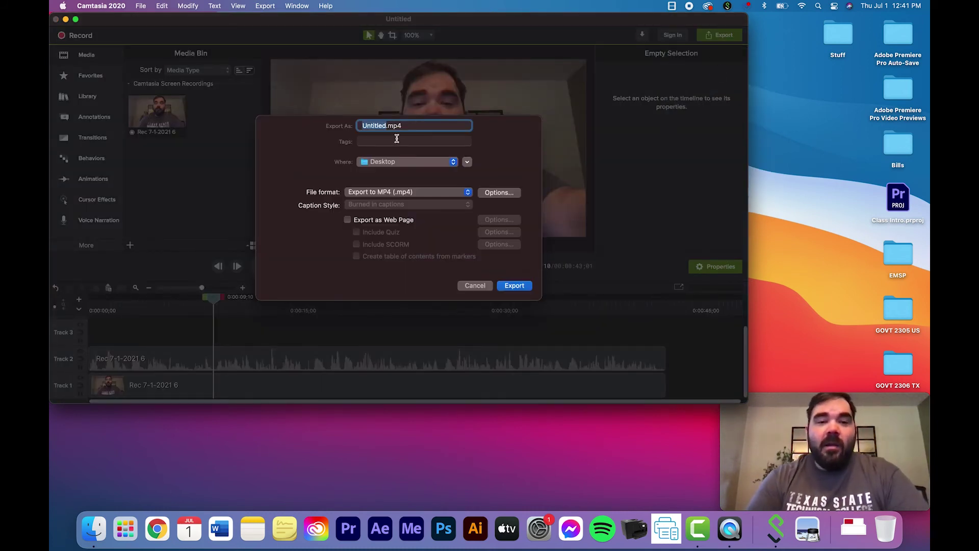
{"action": "type", "text": "Camtasia"}
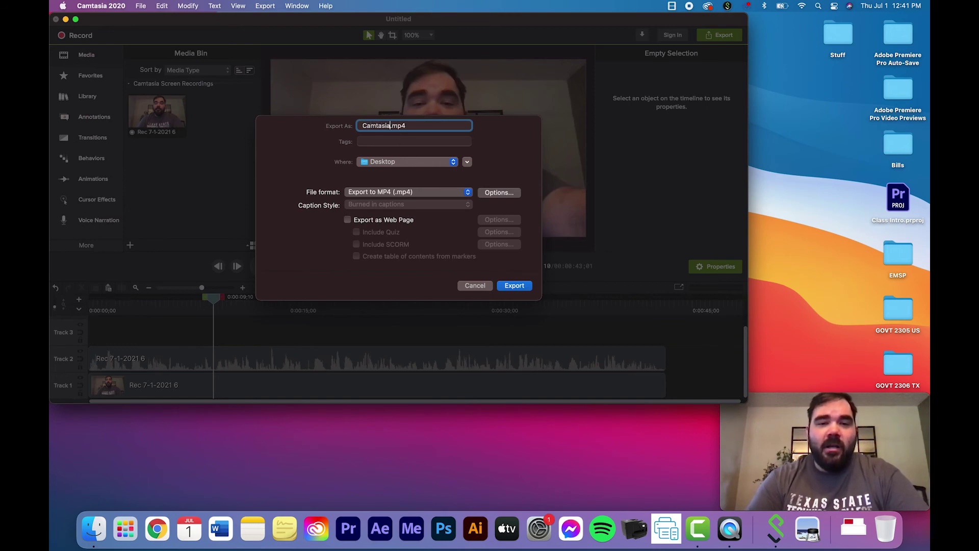
{"action": "type", "text": " Demo"}
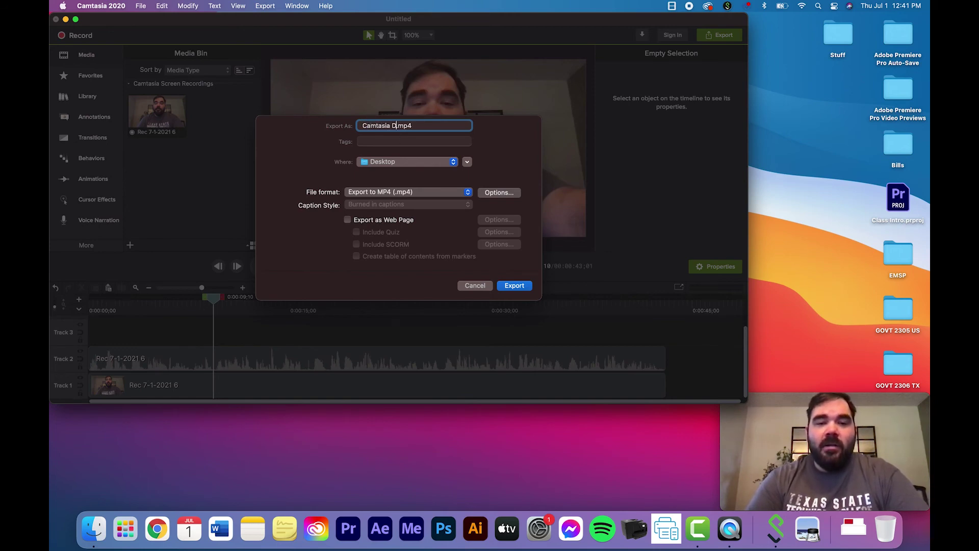
{"action": "left_click", "coordinate": [403, 159]}
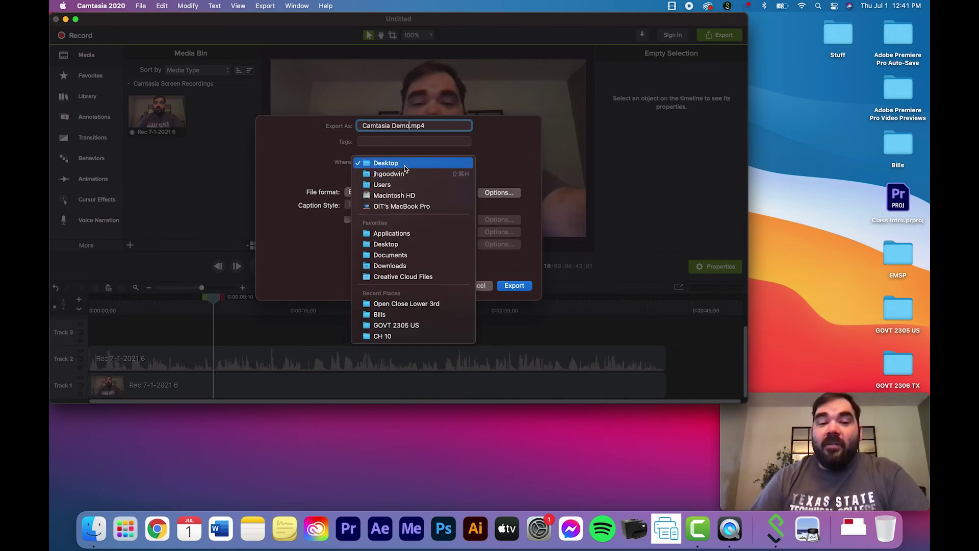
{"action": "left_click", "coordinate": [404, 165]}
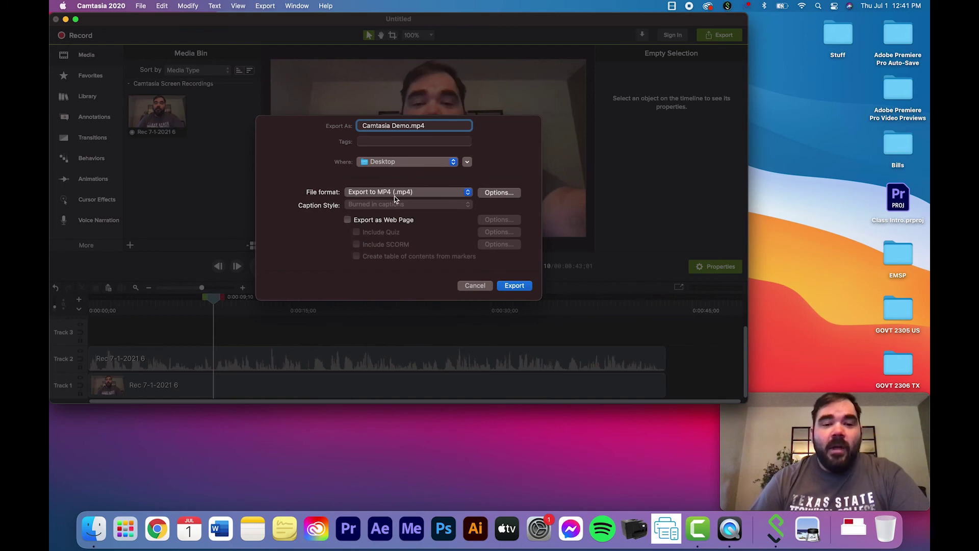
{"action": "left_click", "coordinate": [450, 196]}
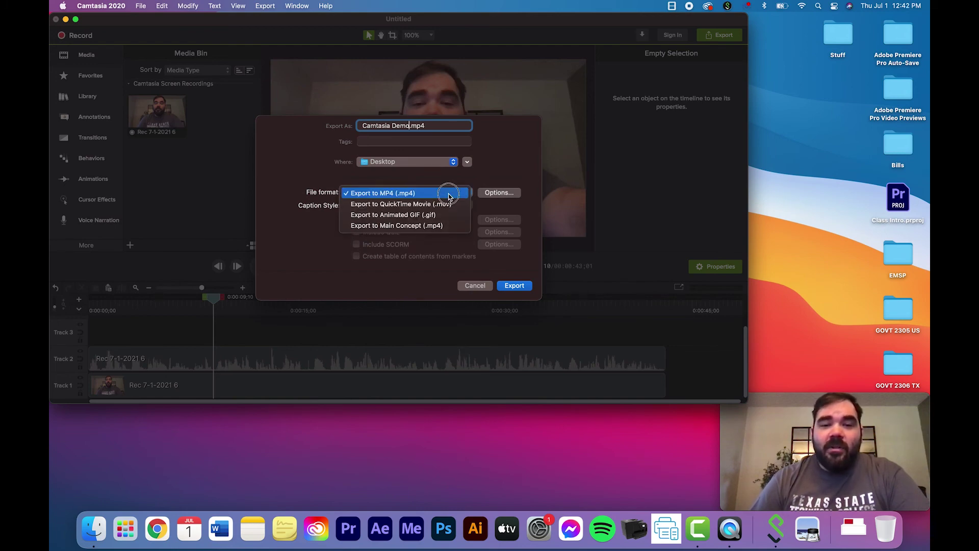
{"action": "left_click", "coordinate": [450, 195]}
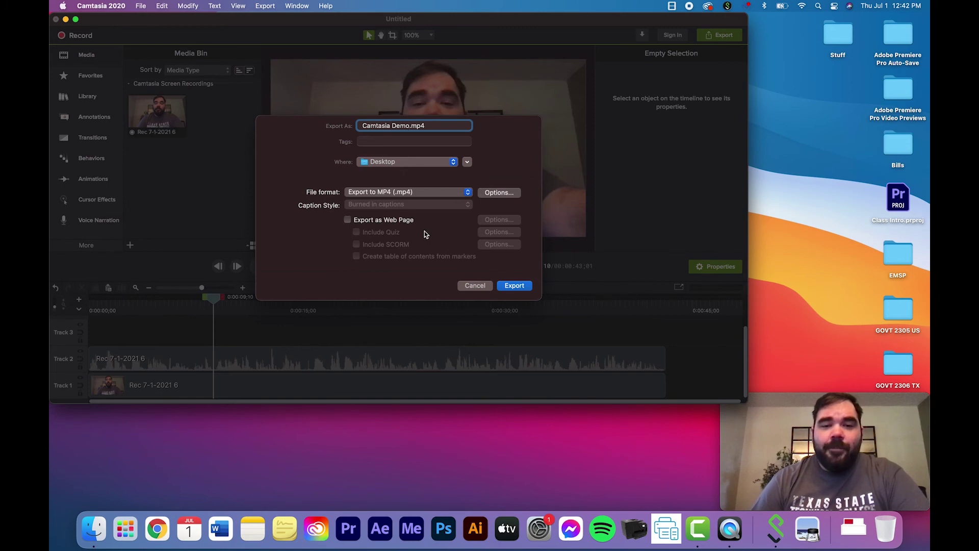
{"action": "left_click", "coordinate": [514, 285]}
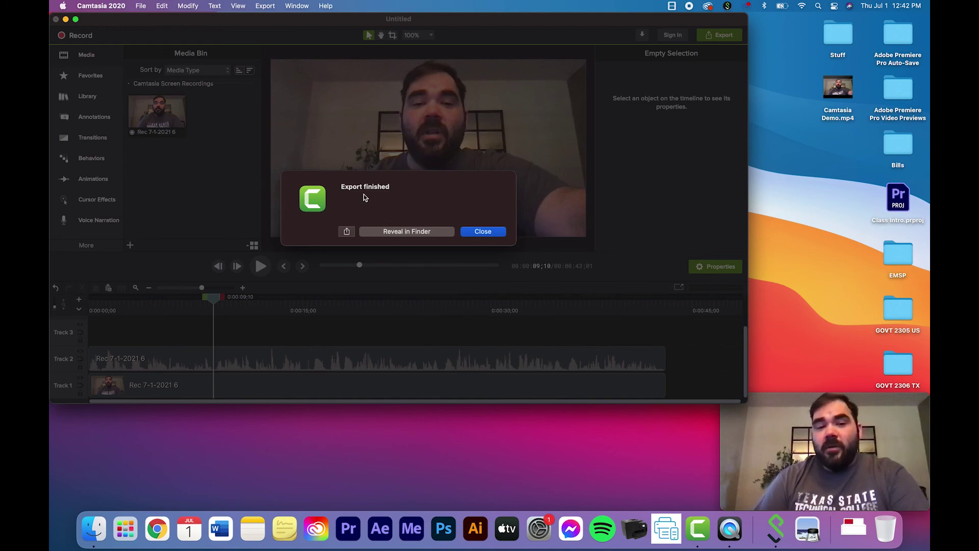
Reveal the exported Camtasia Demo.mp4 in Finder, close the Finder window and return to Camtasia
{"action": "left_click", "coordinate": [427, 235]}
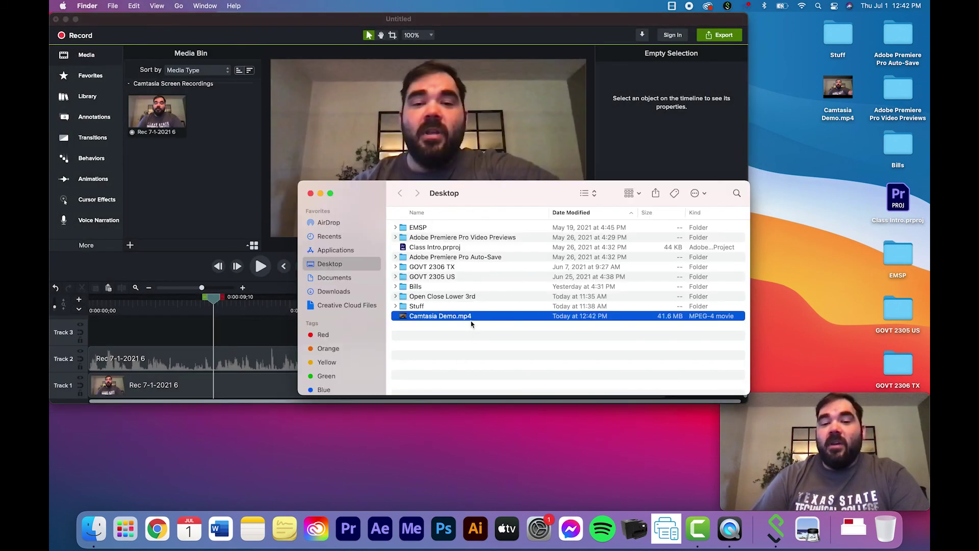
{"action": "mouse_move", "coordinate": [837, 102]}
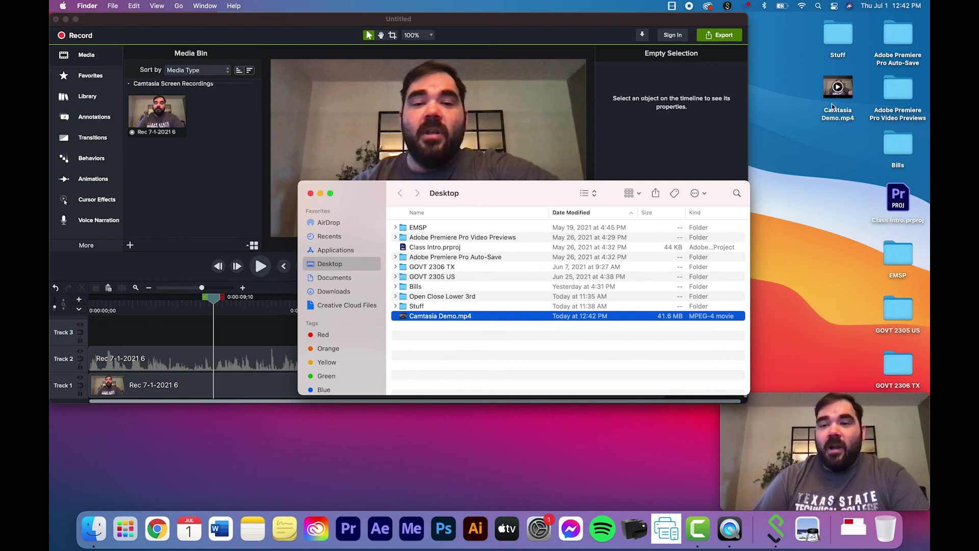
{"action": "left_click", "coordinate": [310, 193]}
{"action": "left_click", "coordinate": [230, 25]}
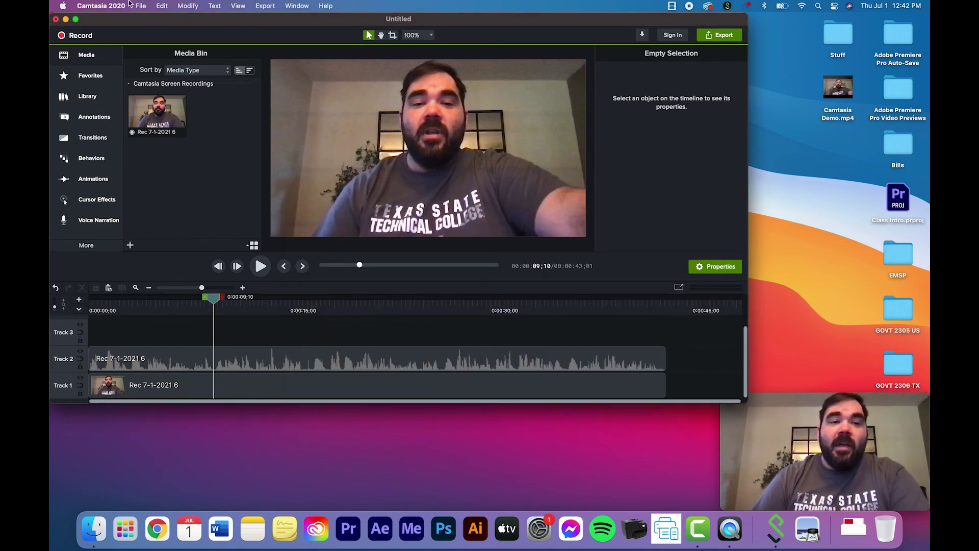
Save the project as Camtasia Demo on the Desktop as a standalone project
{"action": "left_click", "coordinate": [141, 5]}
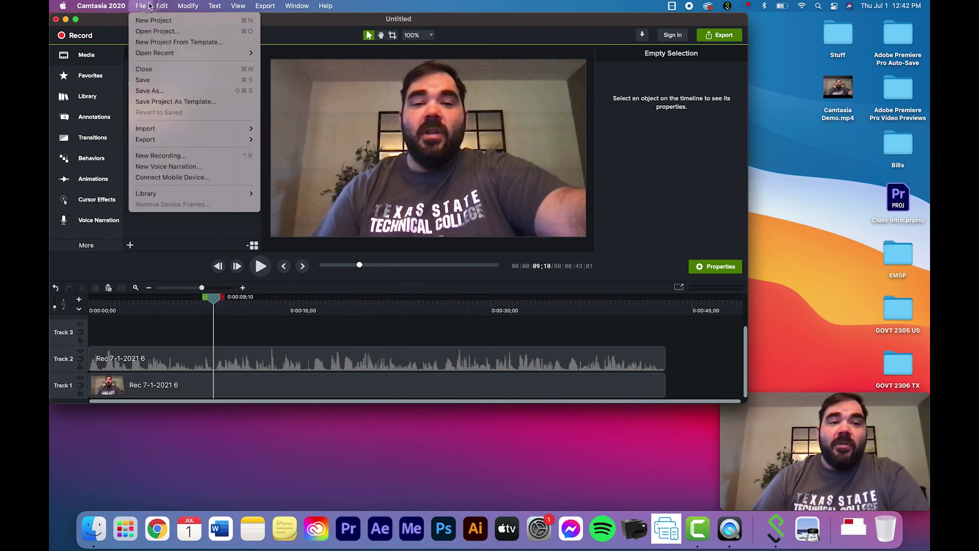
{"action": "left_click", "coordinate": [156, 83]}
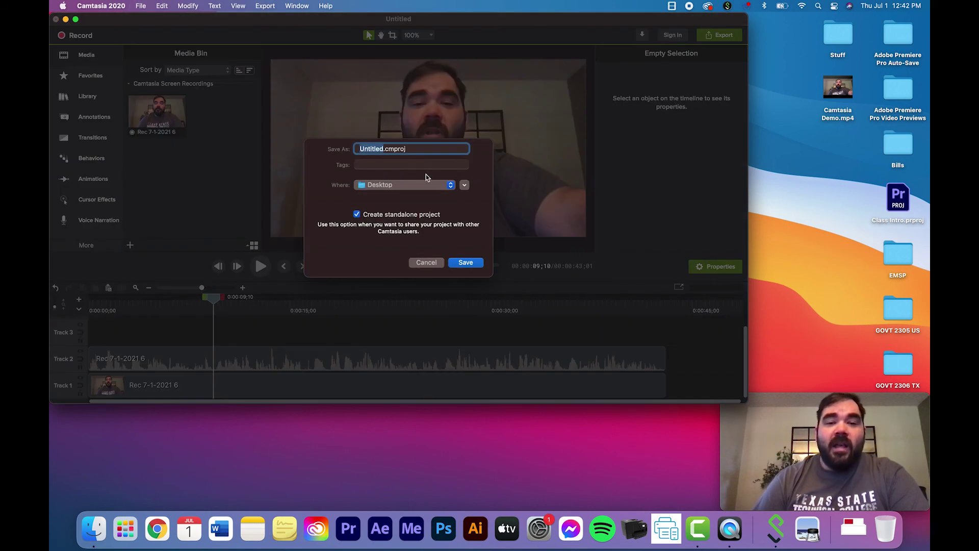
{"action": "type", "text": "Camtasia Demo"}
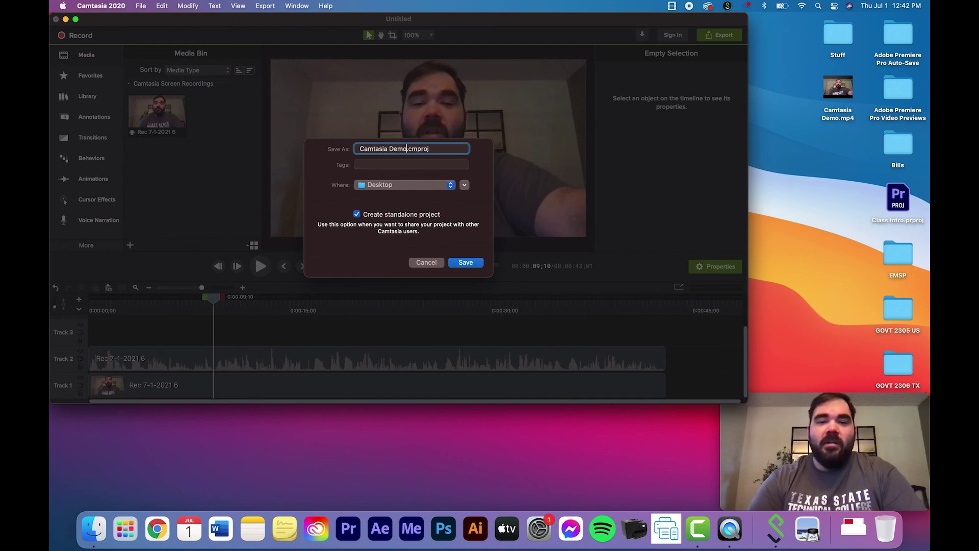
{"action": "left_click", "coordinate": [466, 263]}
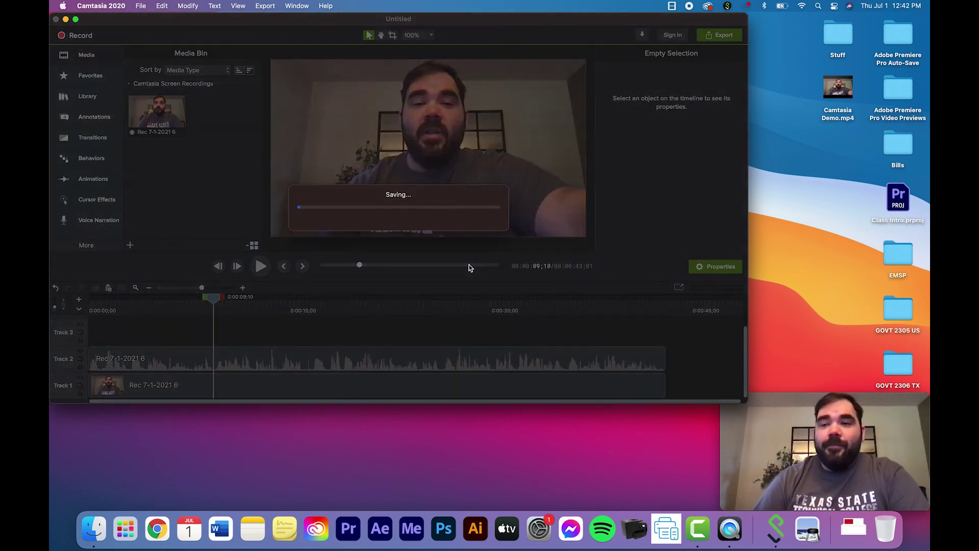